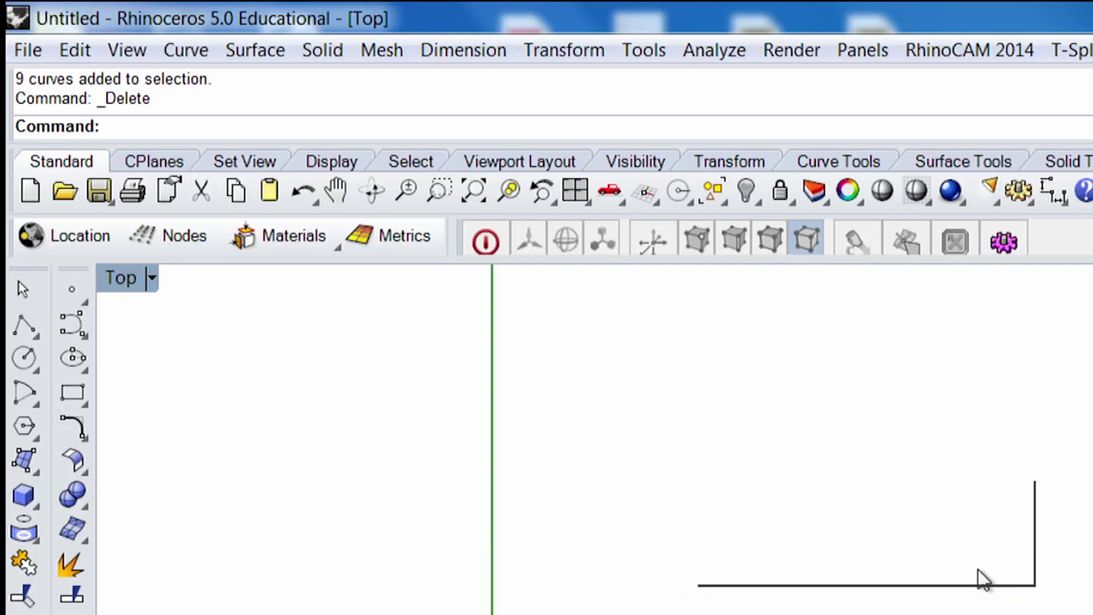
Cancel TweenCurves, then draw a vertical straight polyline in the Top view
text(TweenCurves)
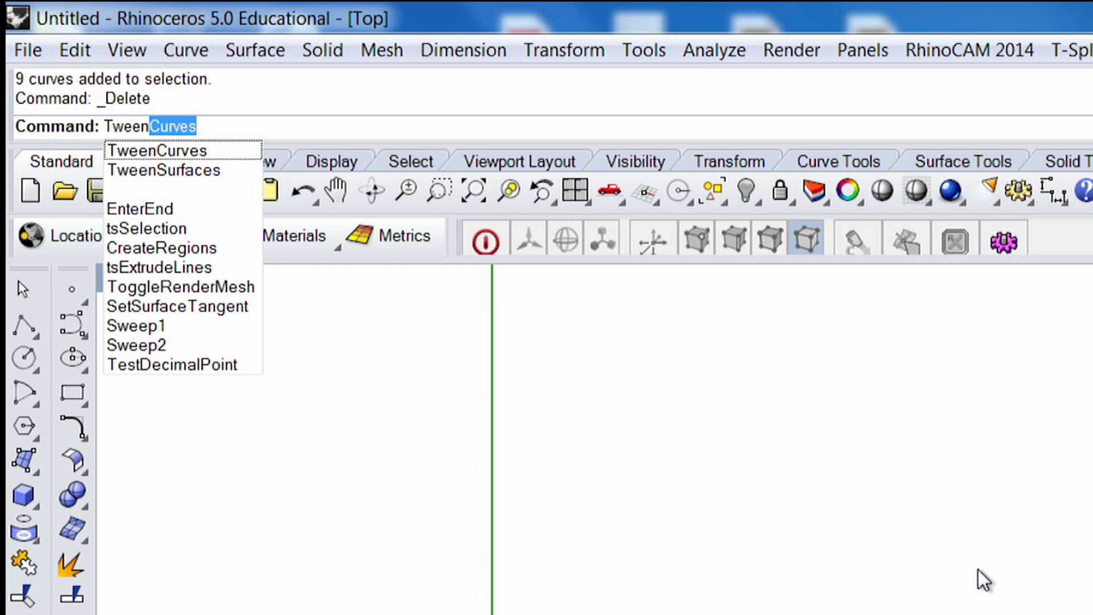
key(Down)
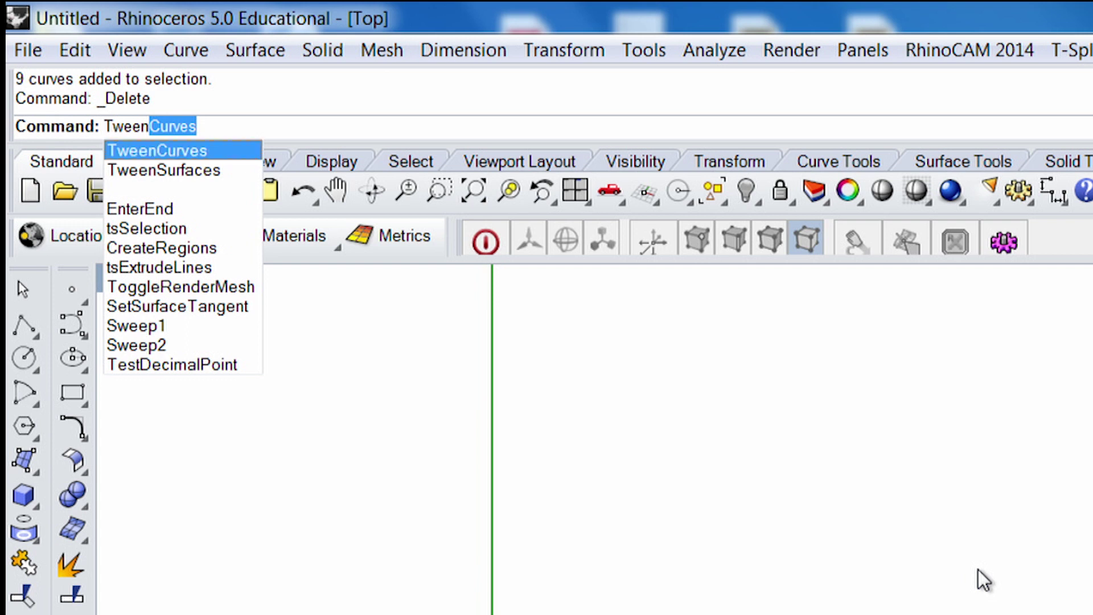
key(Return)
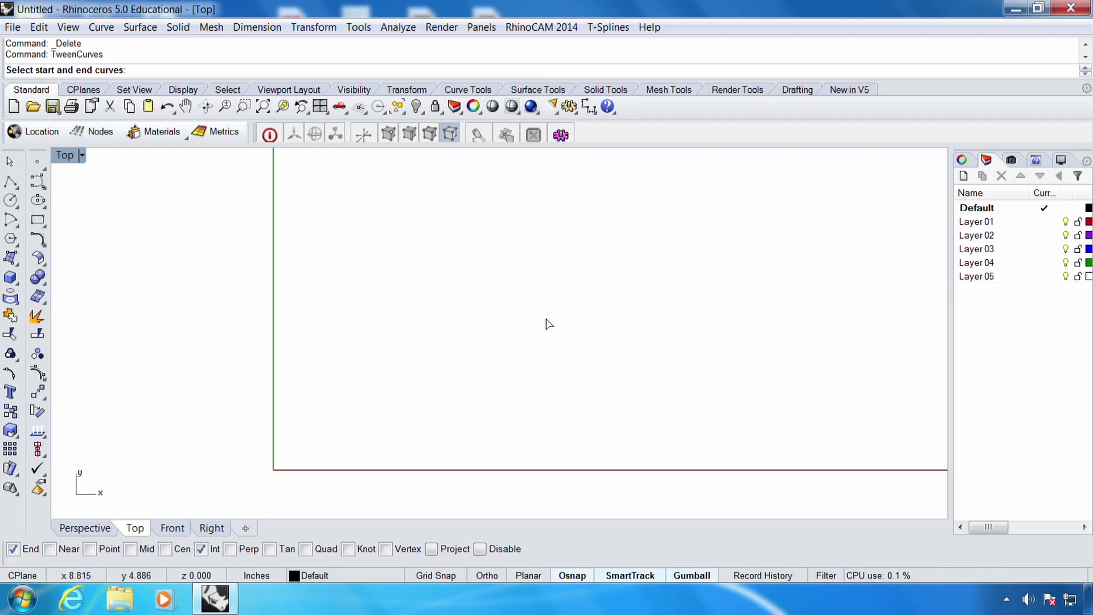
key(Escape)
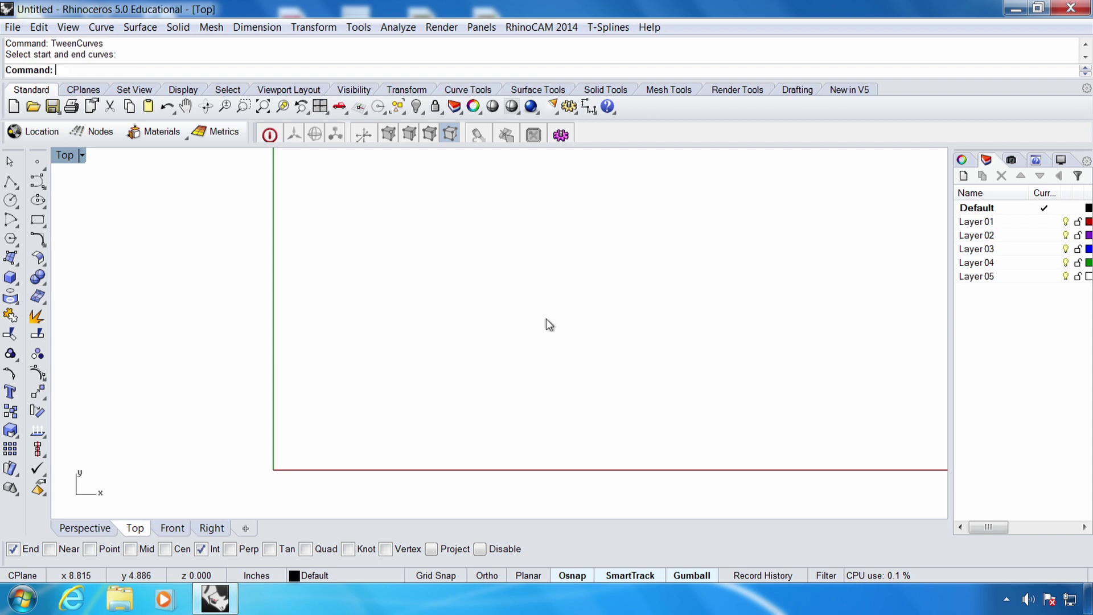
click(10, 181)
click(328, 207)
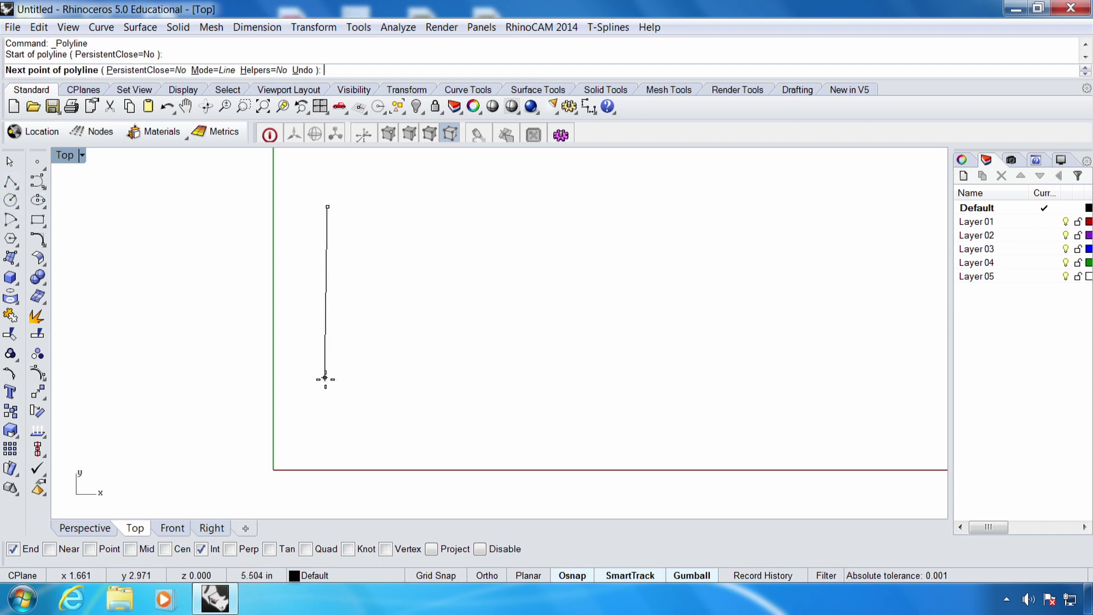
click(329, 403)
key(Return)
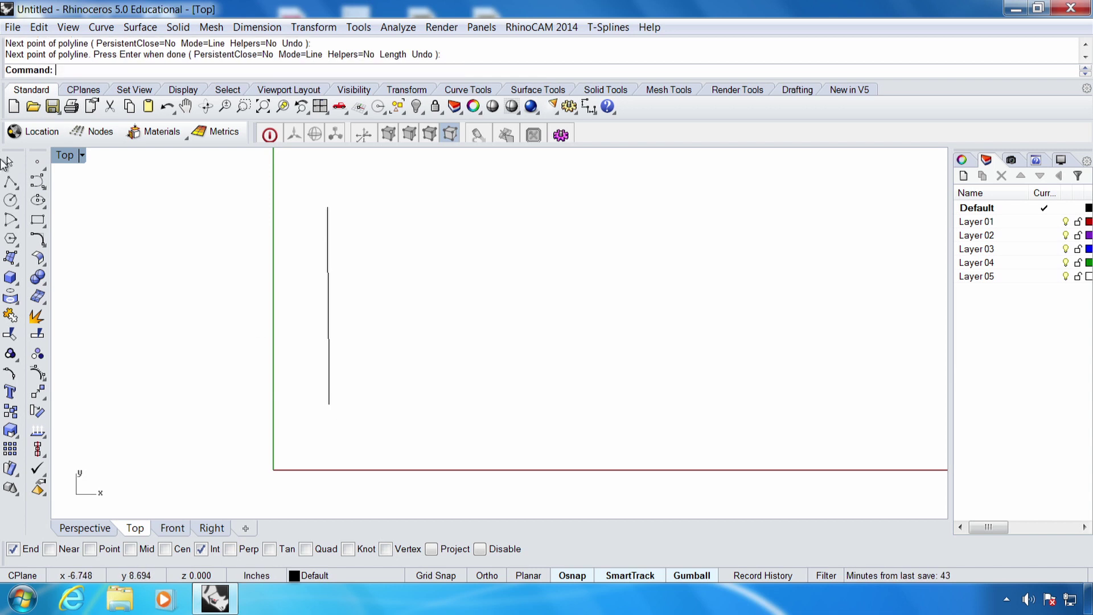
Draw an S-shaped control-point curve to the right of the vertical line
click(37, 181)
click(630, 214)
click(550, 264)
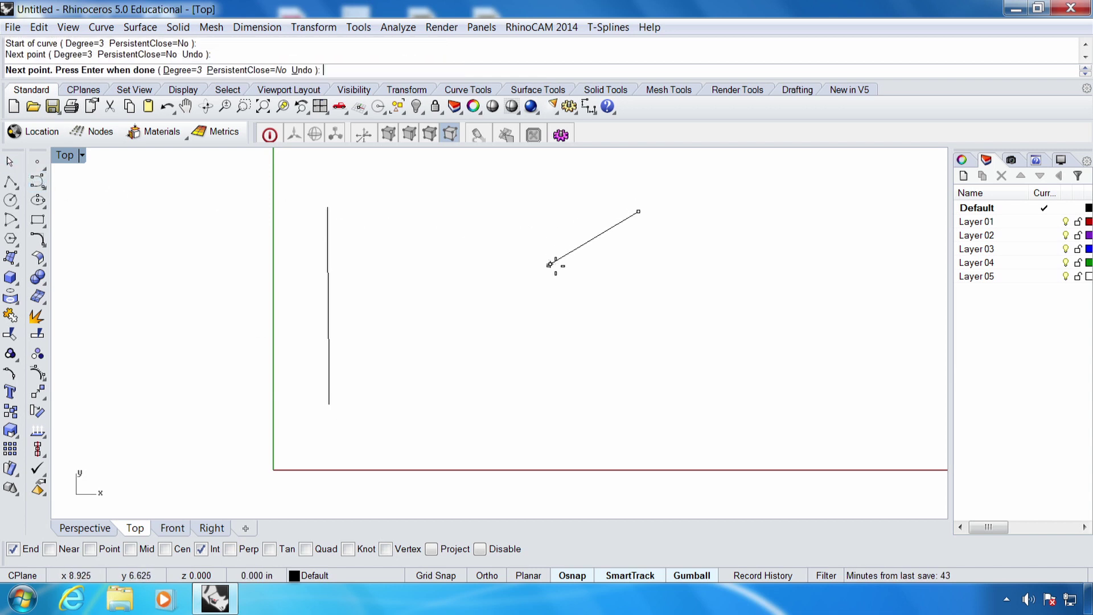
click(604, 309)
click(692, 326)
click(606, 403)
click(571, 401)
key(Return)
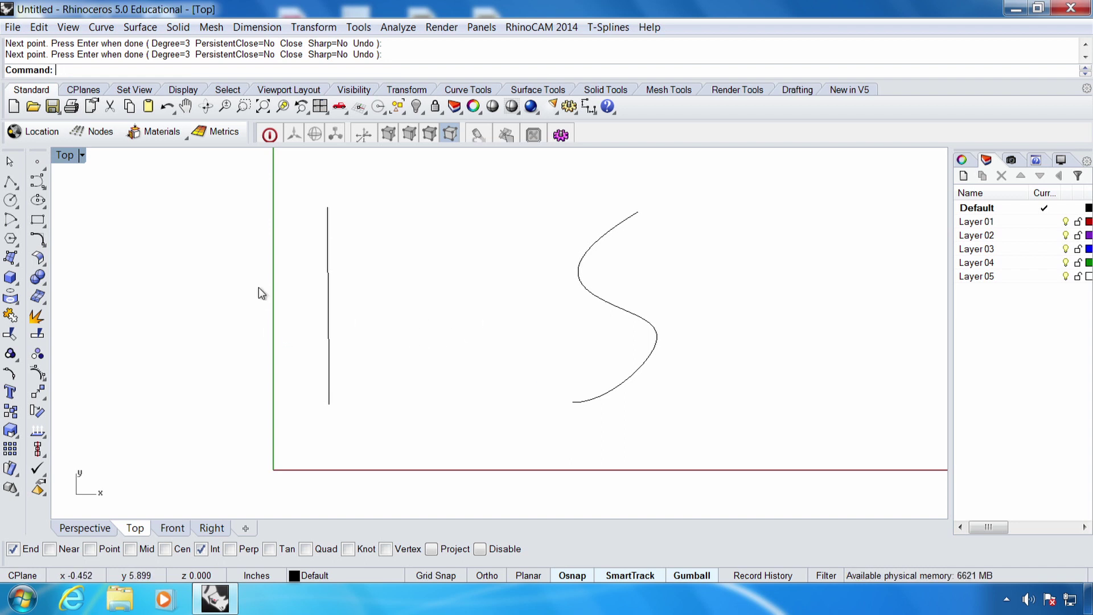
Start TweenCurves from the vertical line to the S curve
text(TweenCurves)
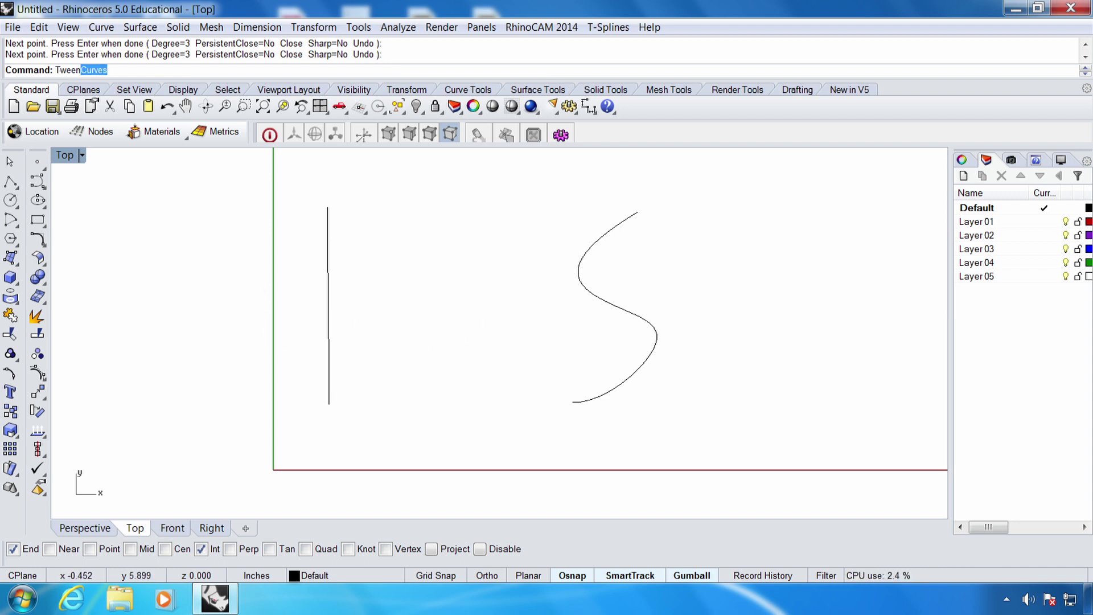
key(Return)
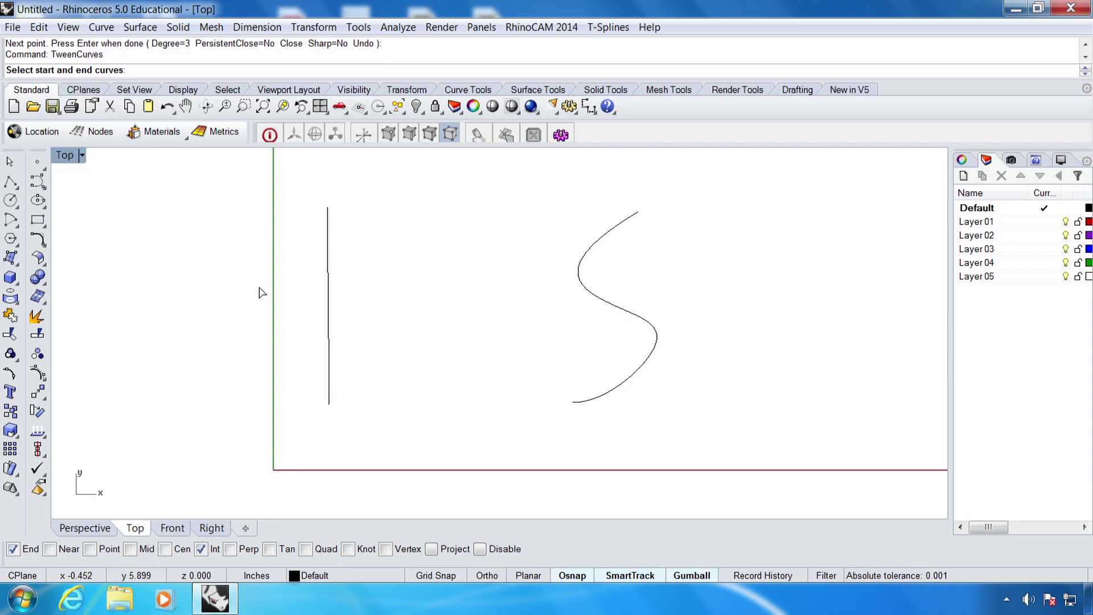
click(329, 213)
click(634, 213)
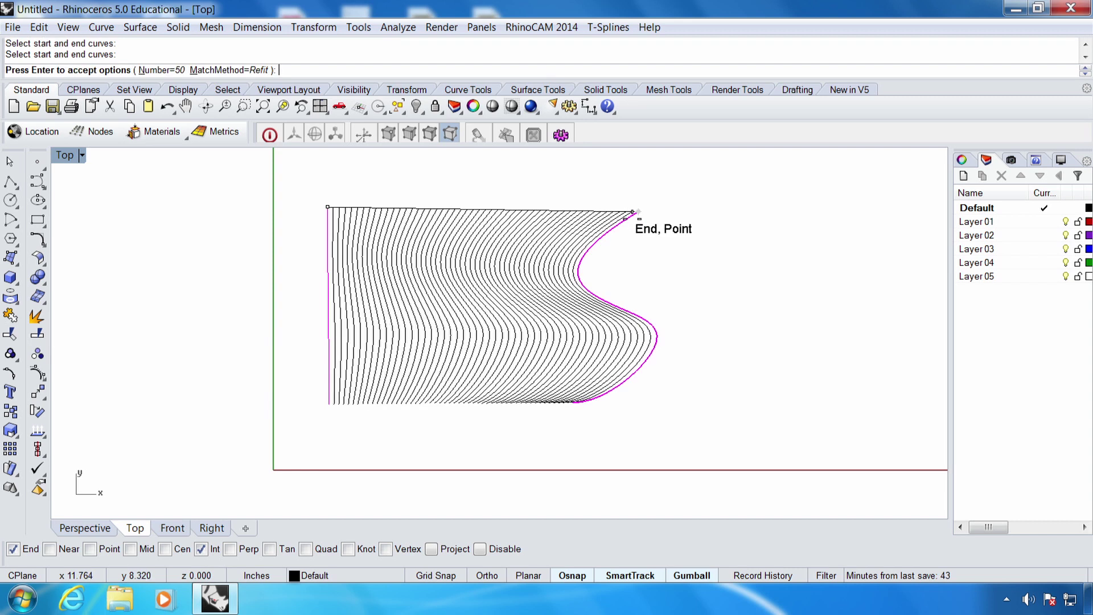
Change the tween count from 10 to 100 and create the tween curves
click(162, 70)
text(10)
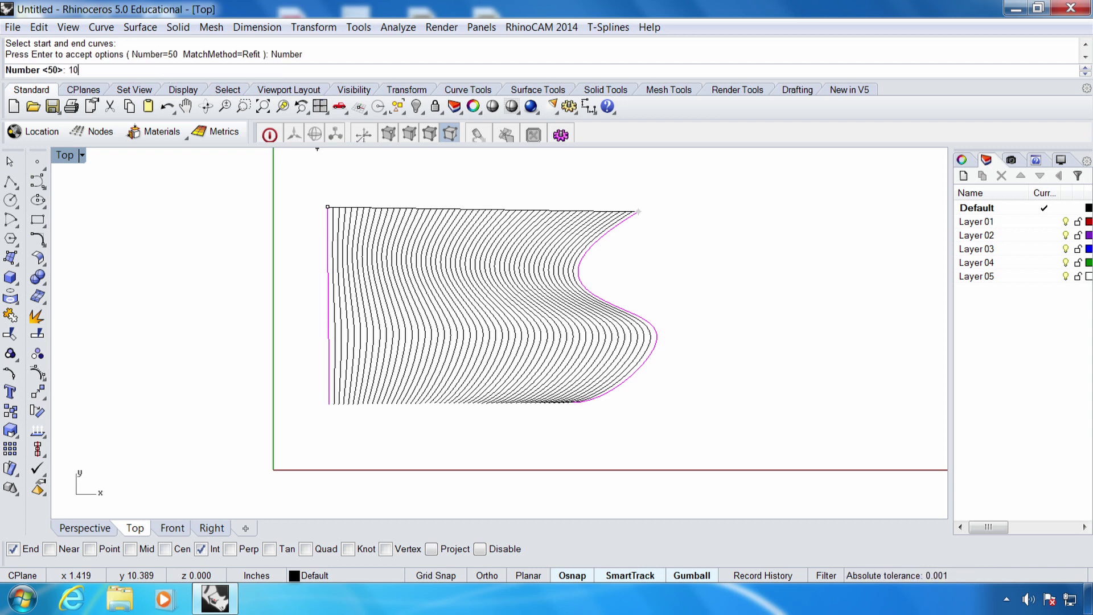
key(Return)
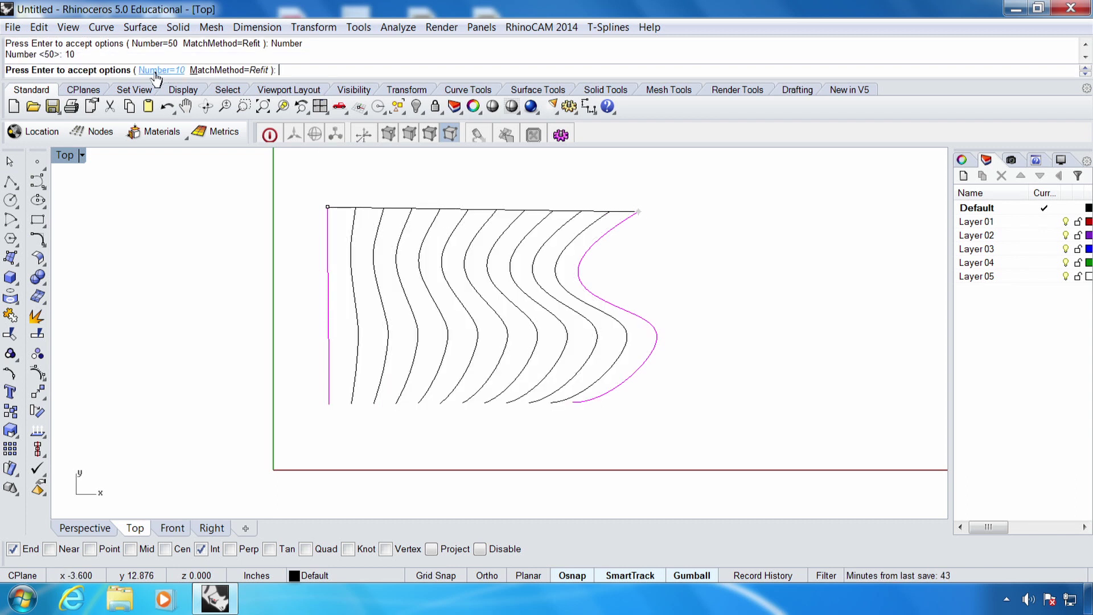
click(161, 70)
text(100)
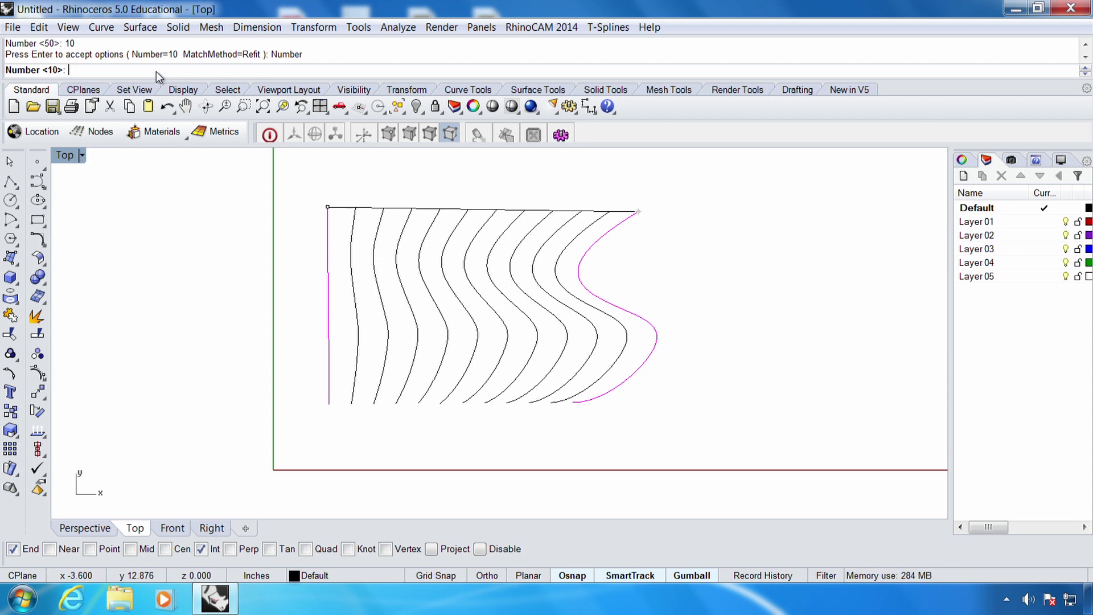
key(Return)
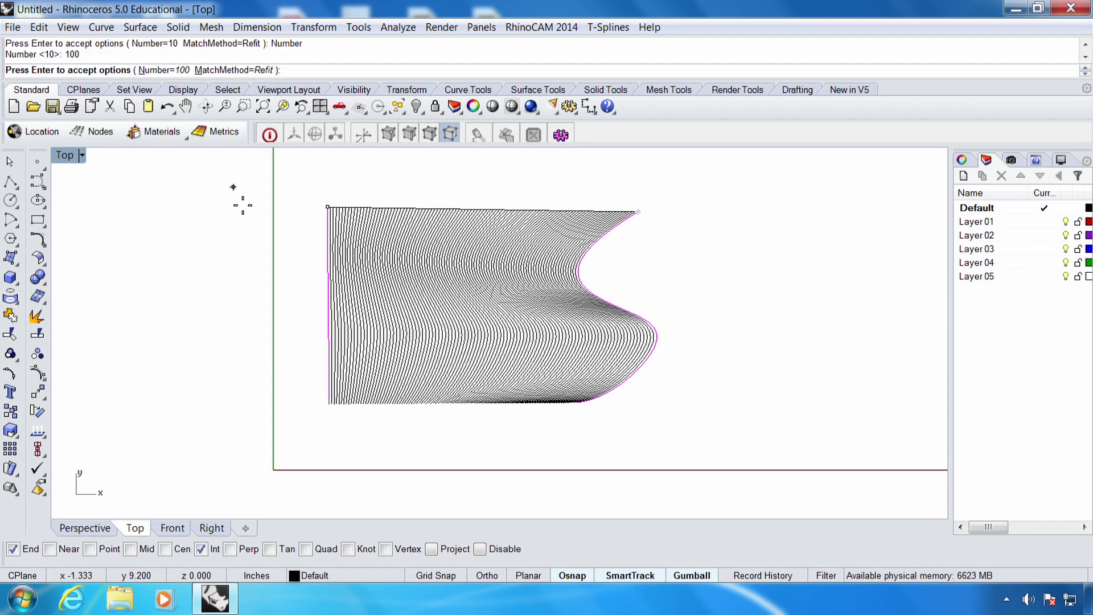
key(Return)
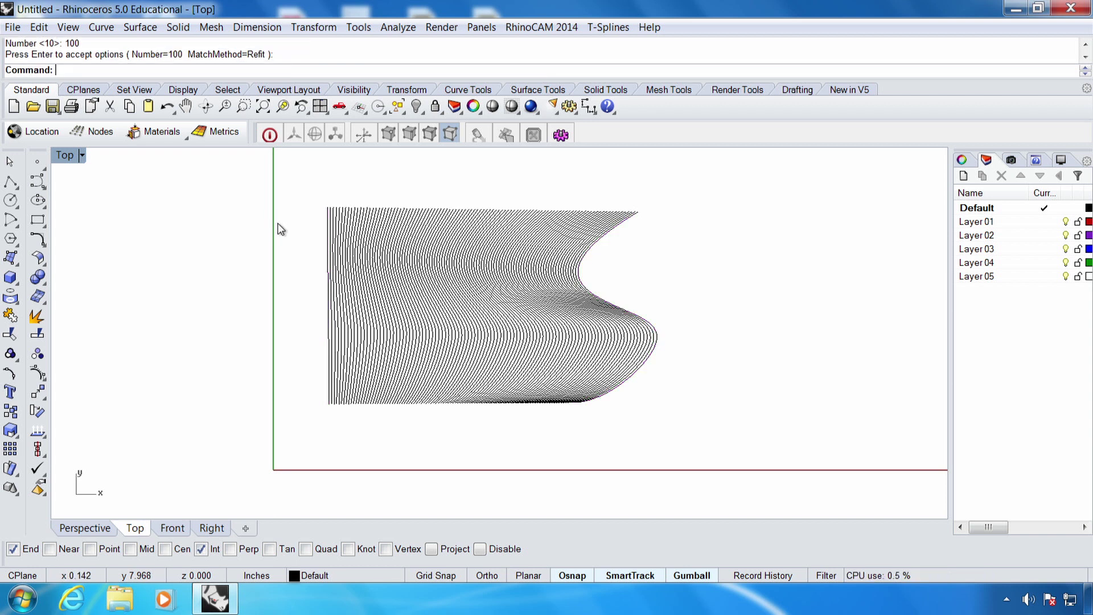
Window-select all 102 curves, delete them, and pan the Top view slightly
scroll(434, 323, up, 4)
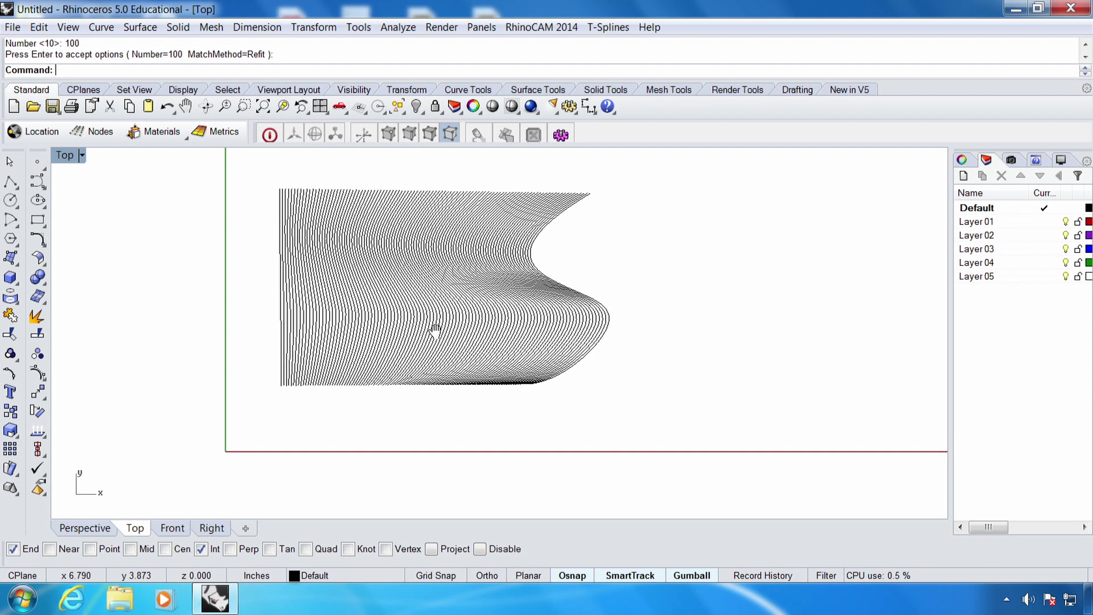
scroll(433, 316, down, 2)
drag(248, 177, 648, 420)
key(Delete)
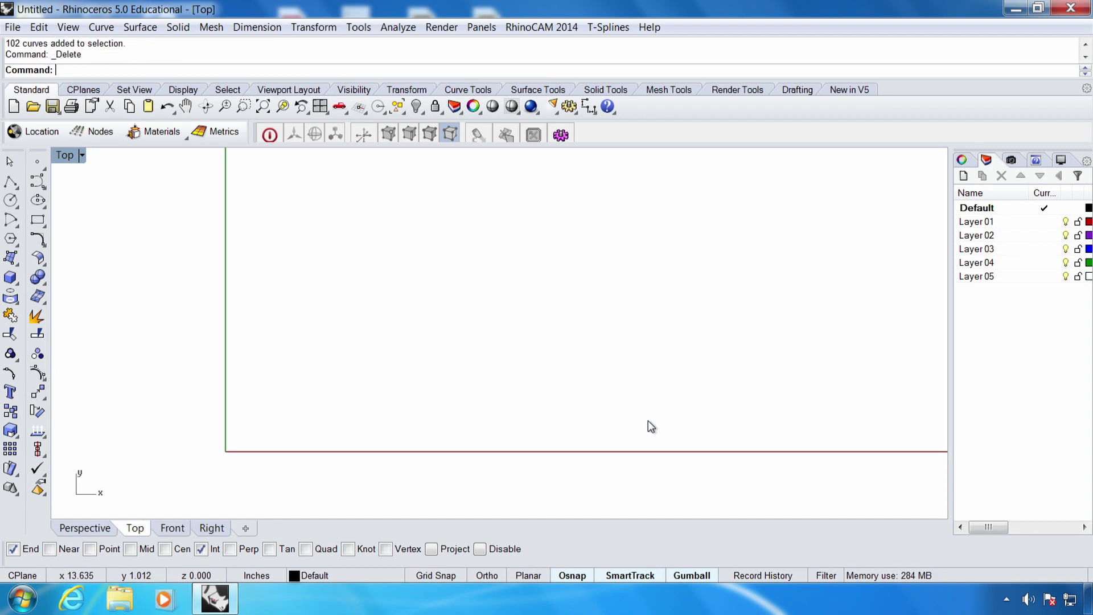
right_drag(405, 336, 425, 349)
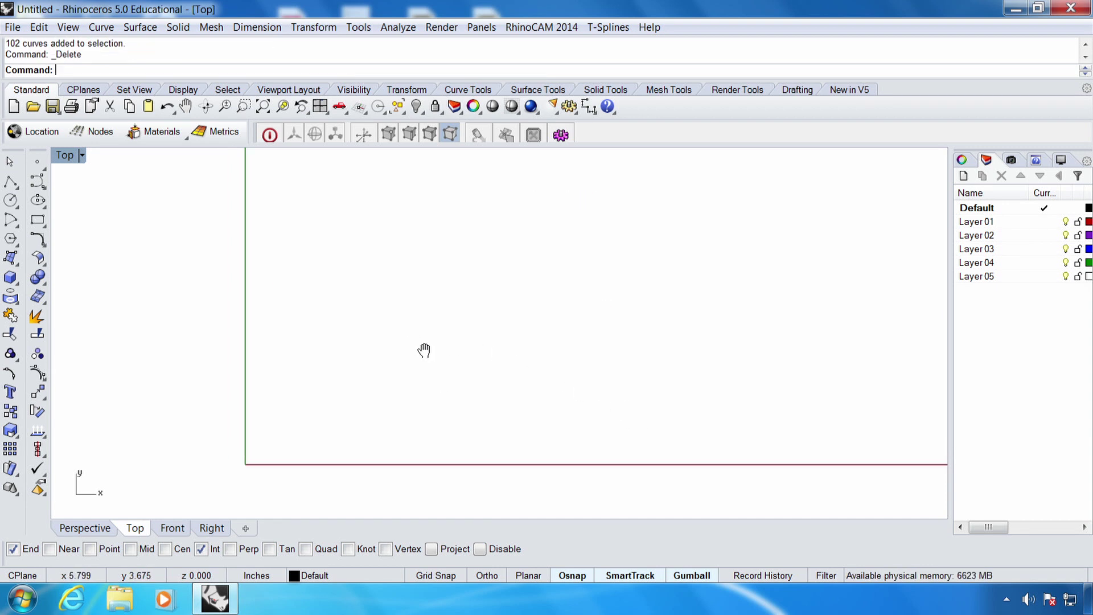
Draw a small top-left polyline, turning off End and Intersection snaps partway
click(34, 183)
click(314, 198)
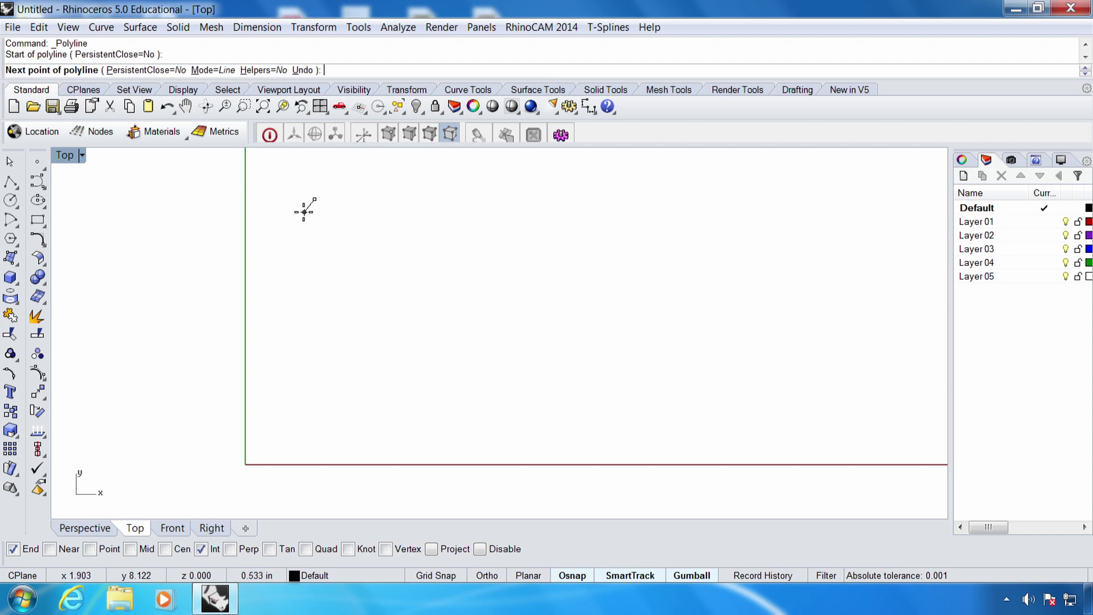
click(303, 213)
click(322, 213)
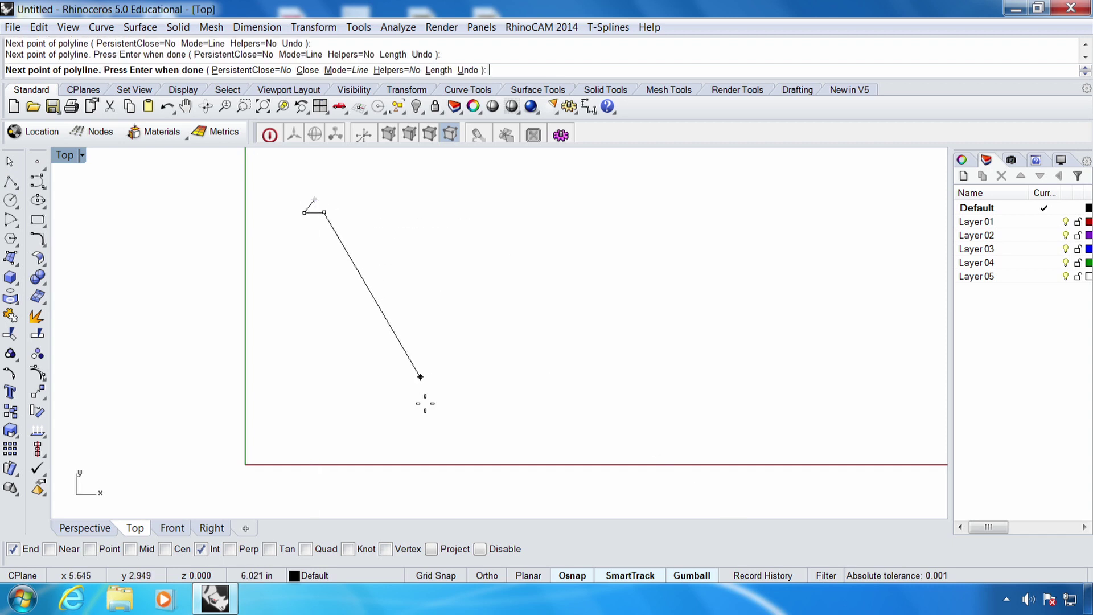
click(13, 549)
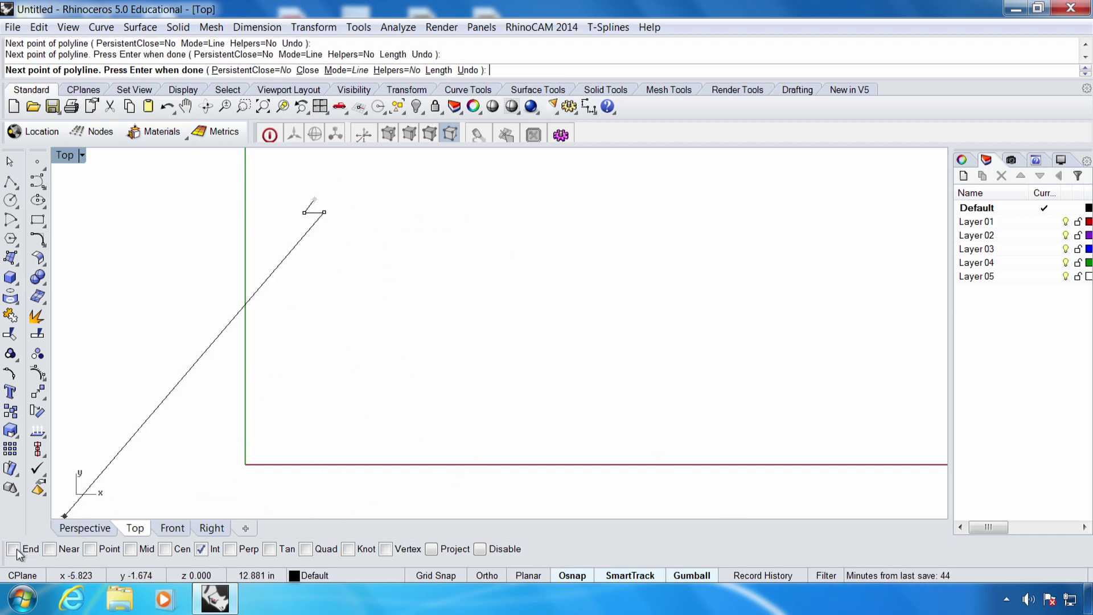
click(201, 548)
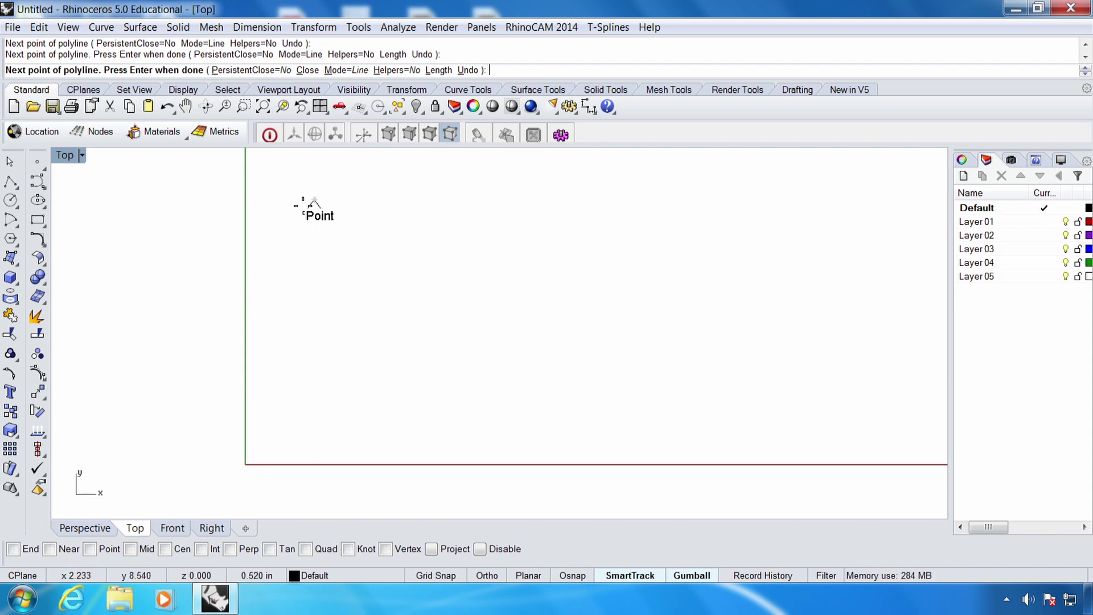
click(295, 199)
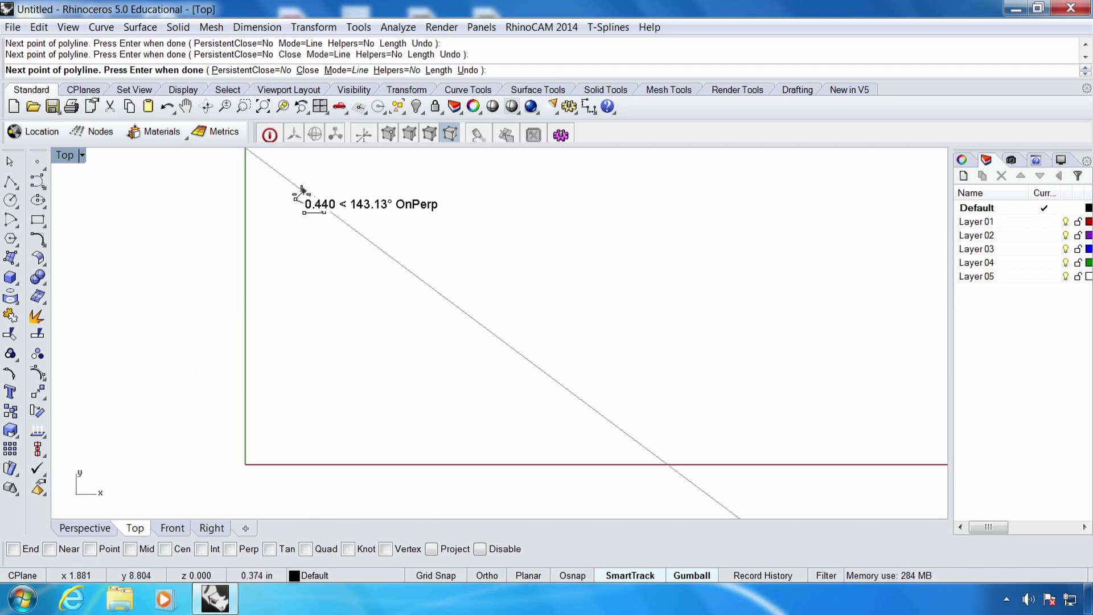
key(Return)
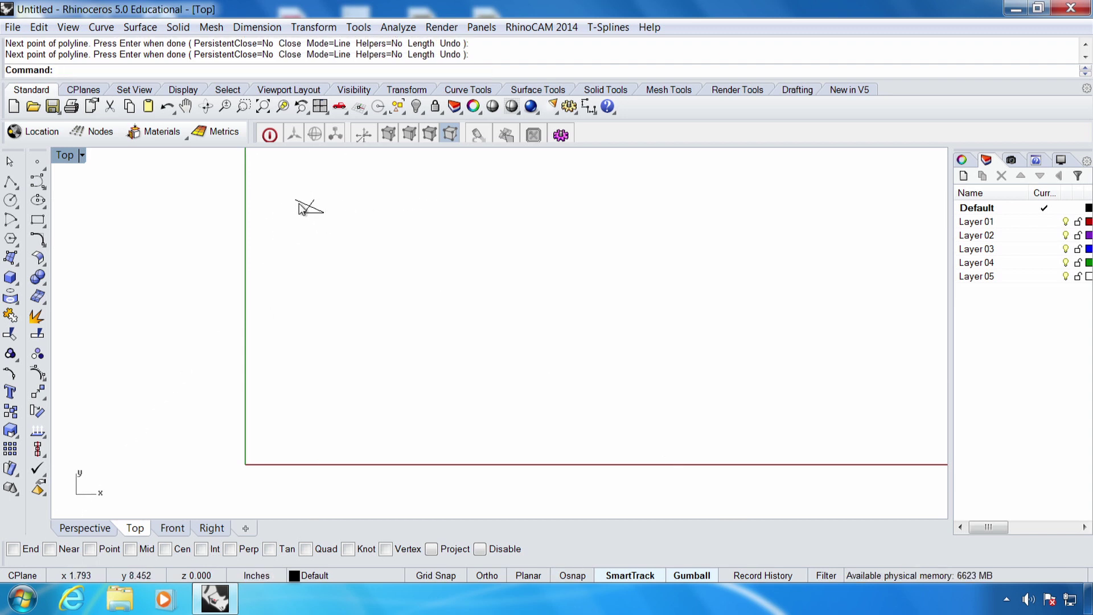
Draw a small control-point curve at the top-right corner
click(37, 181)
click(583, 198)
click(572, 210)
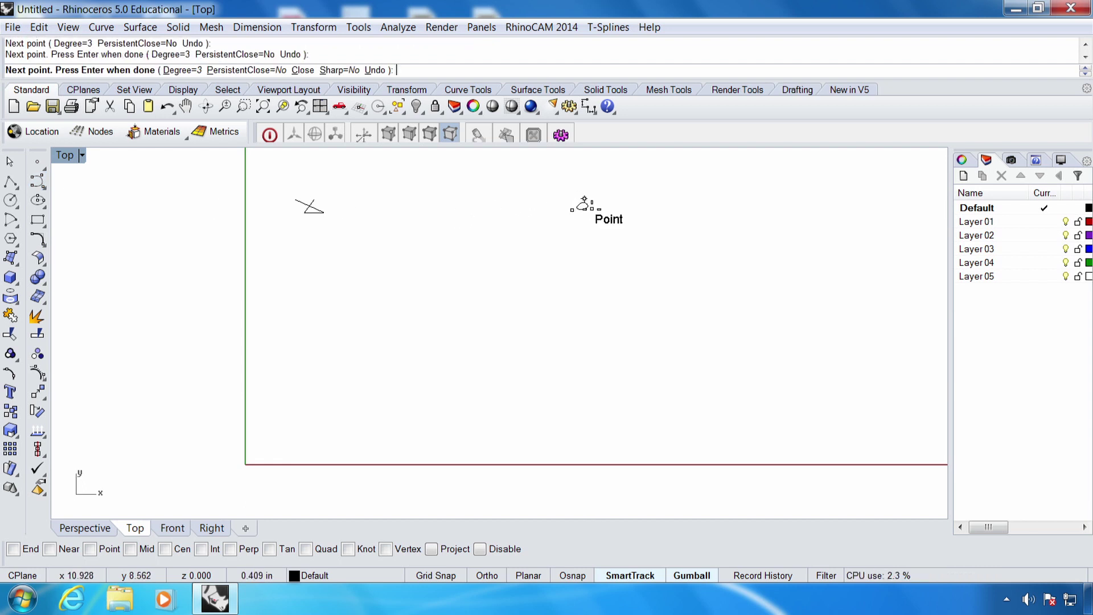
click(605, 209)
click(596, 221)
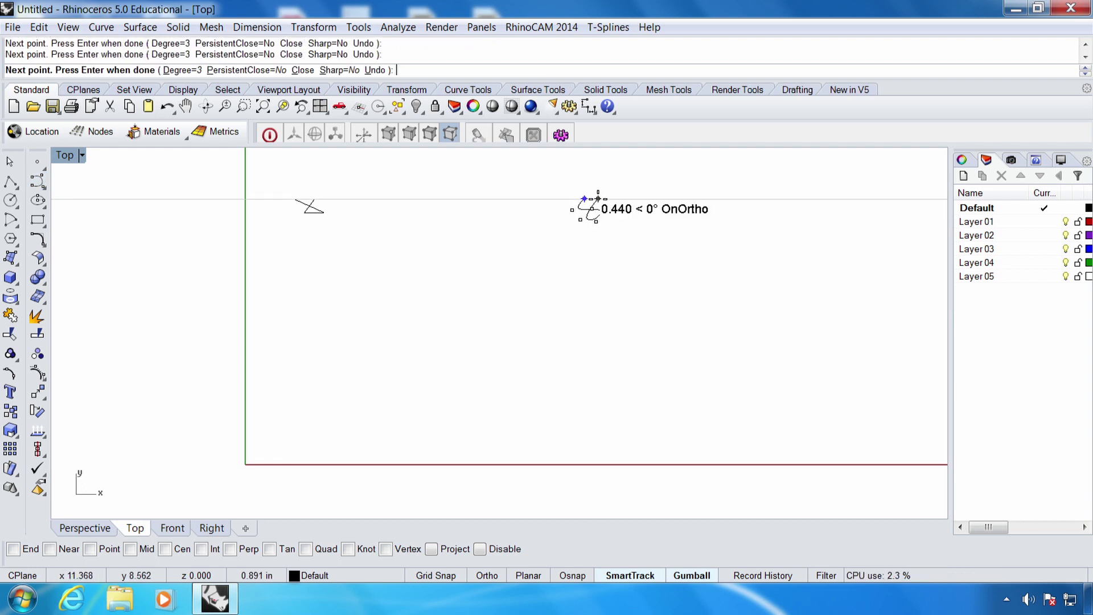
click(597, 200)
key(Return)
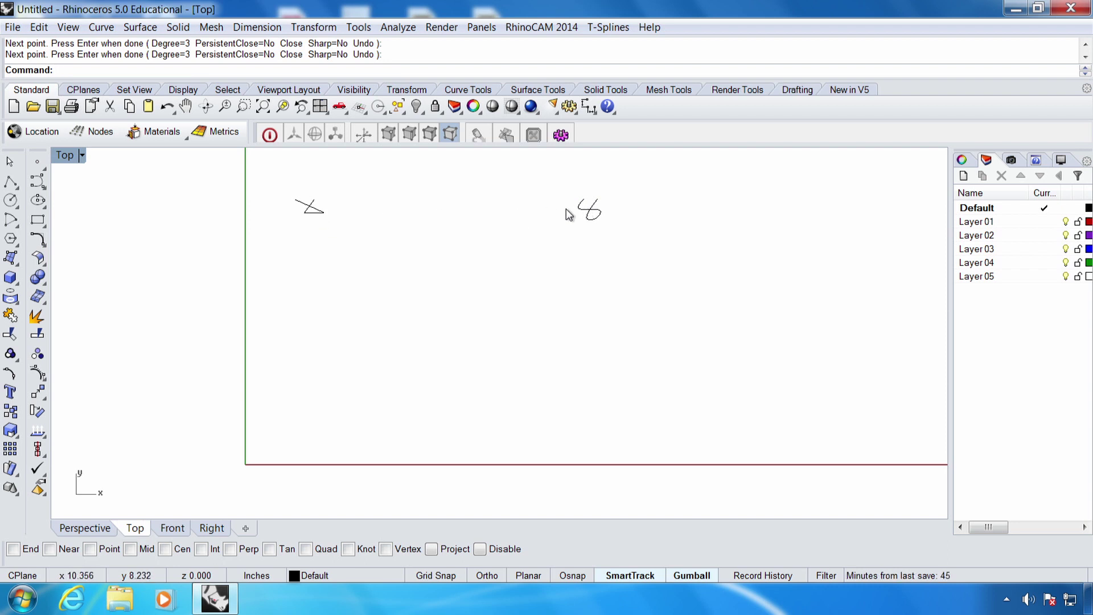
Draw a small control-point curve at the bottom-left corner
click(38, 181)
click(305, 476)
click(319, 467)
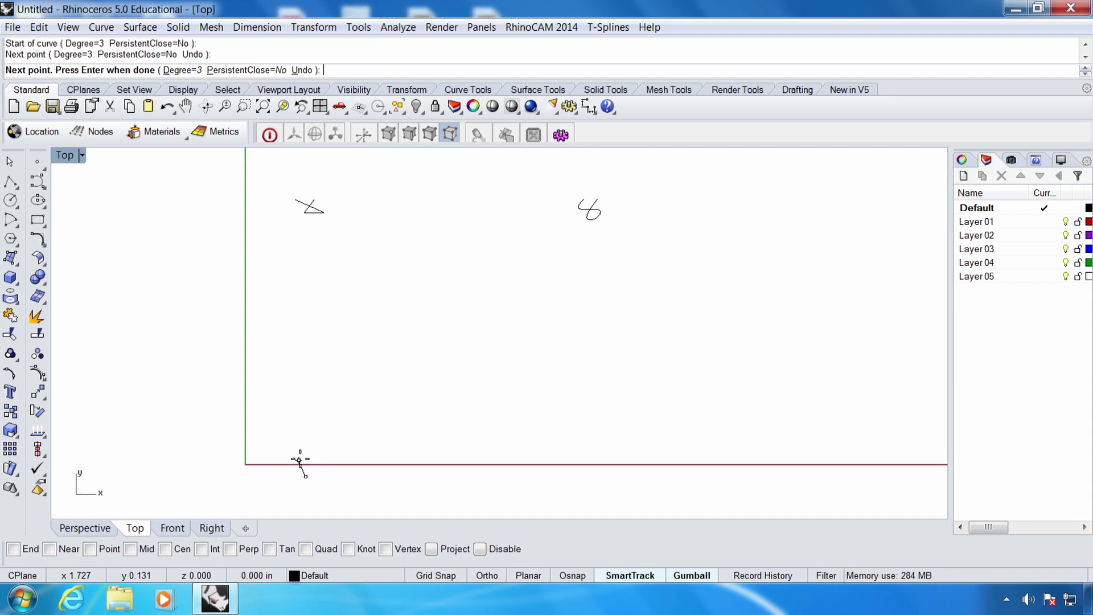
click(313, 456)
click(298, 460)
click(285, 465)
click(283, 453)
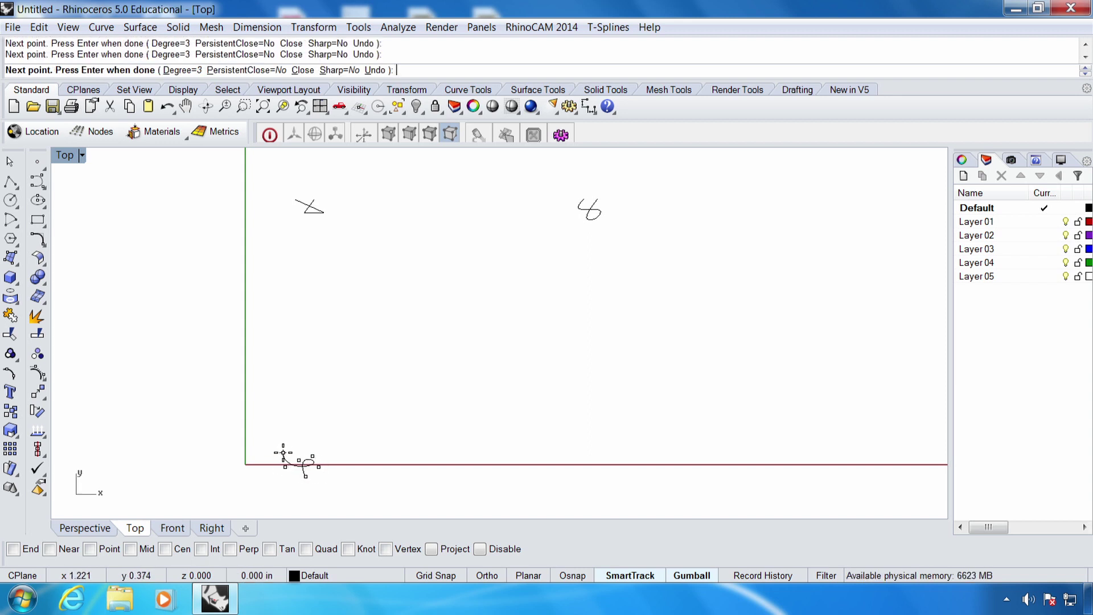
right_click(282, 453)
Draw a short zigzag polyline at the bottom-right corner
click(10, 181)
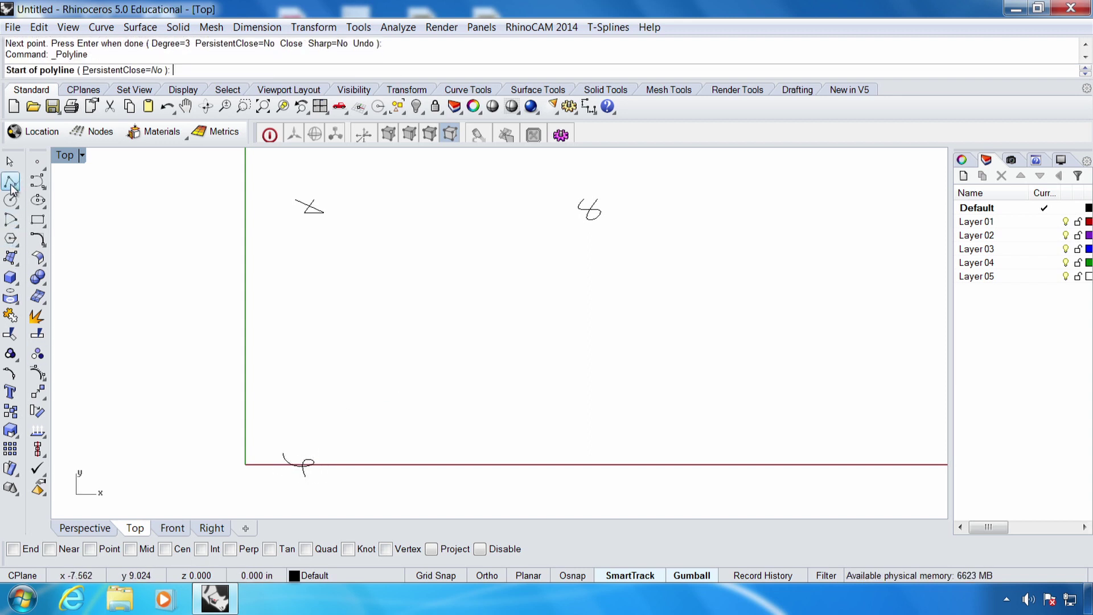
click(596, 473)
click(613, 456)
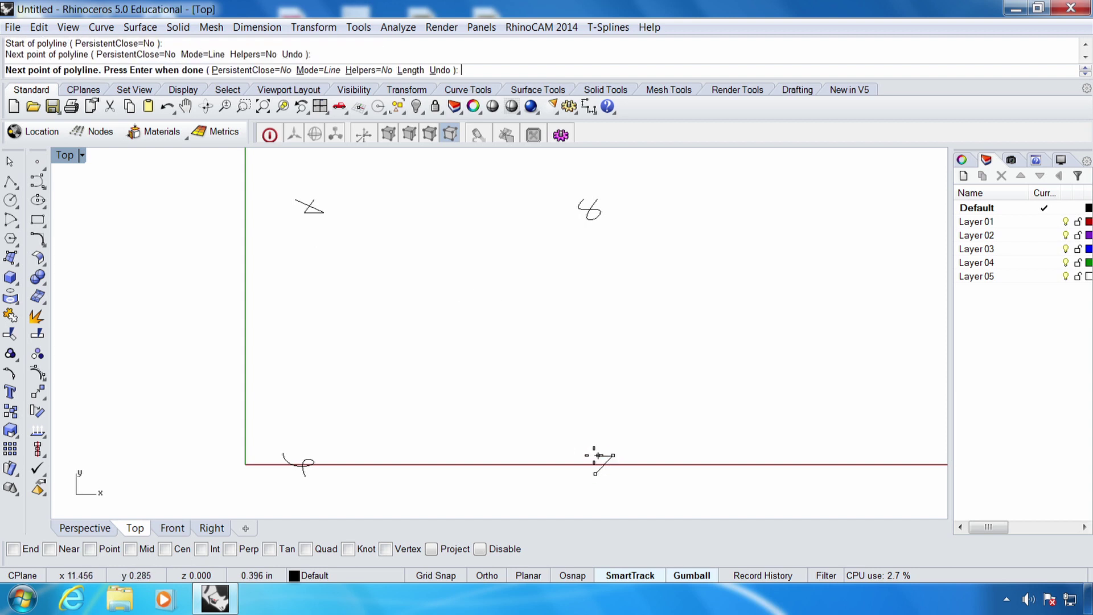
click(592, 454)
click(591, 440)
click(612, 457)
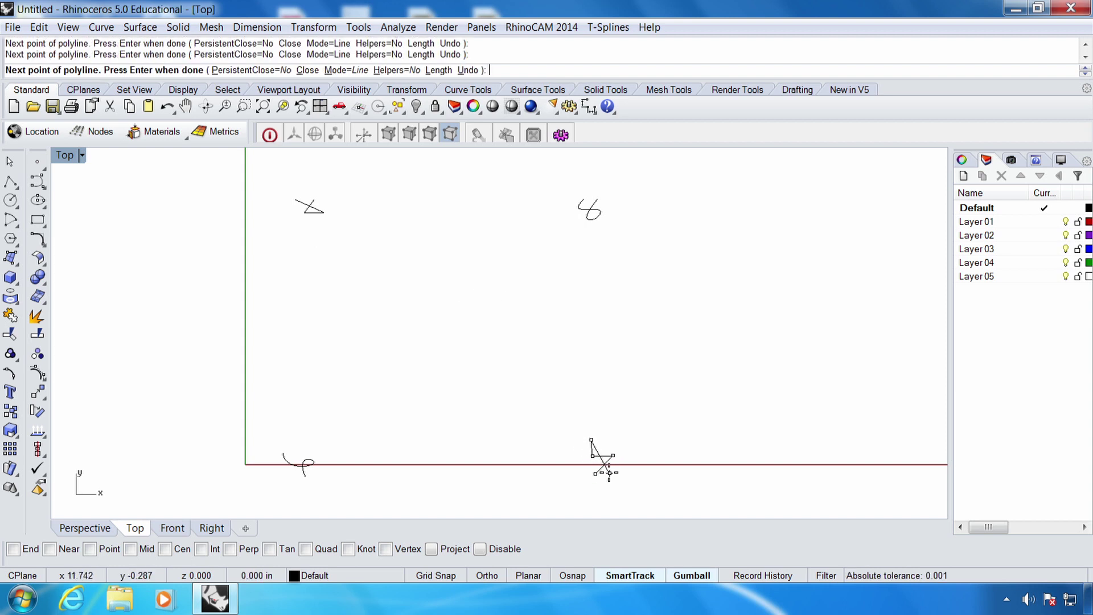
right_click(613, 474)
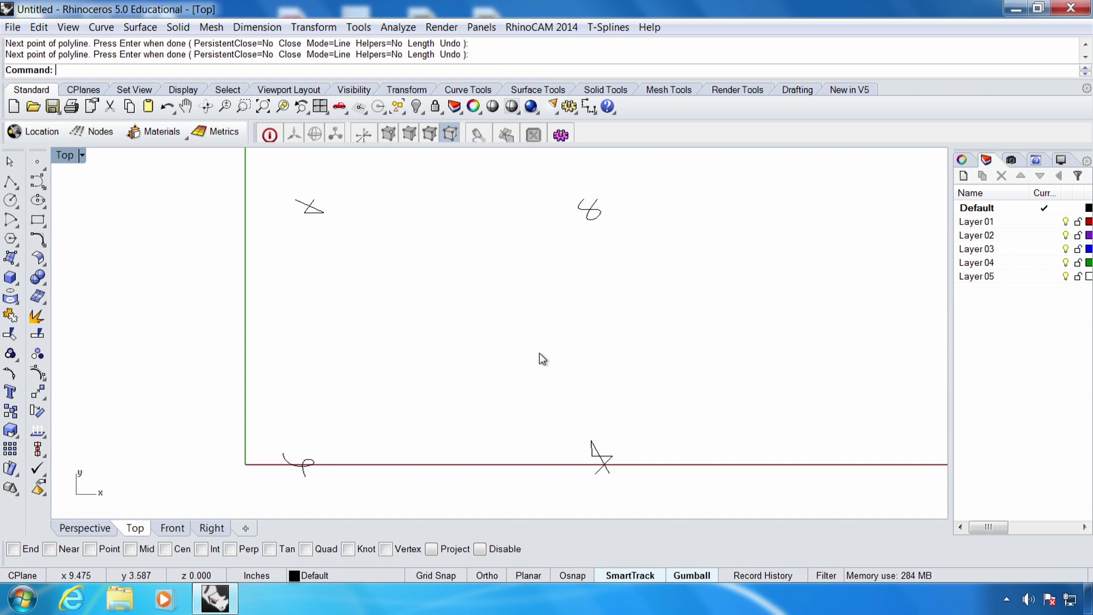
Tween from the top-left to the top-right corner curve with Number set to 20
text(tween)
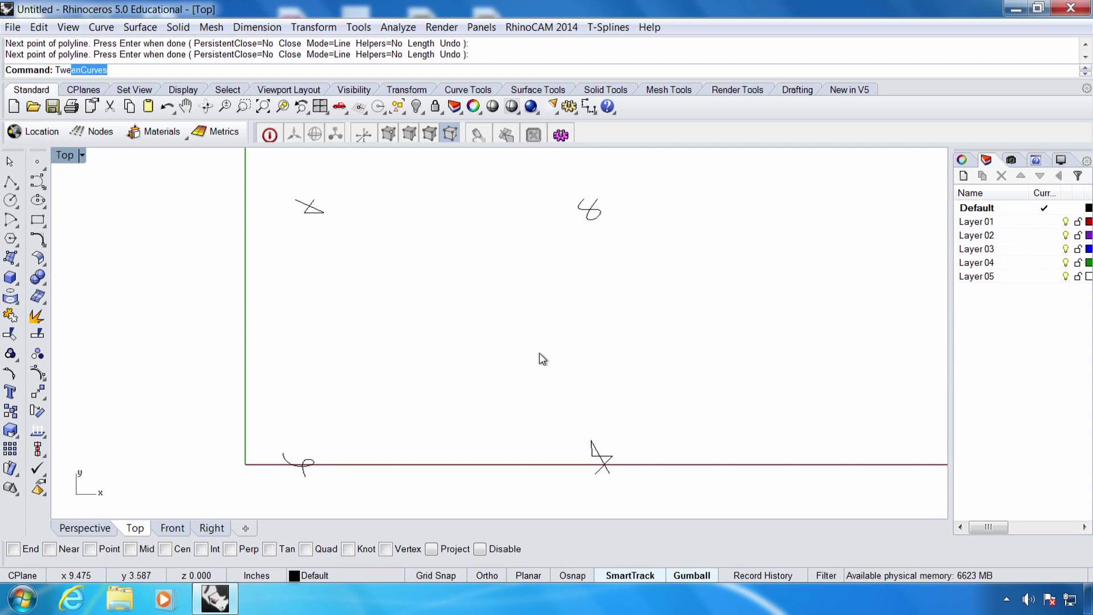
key(Return)
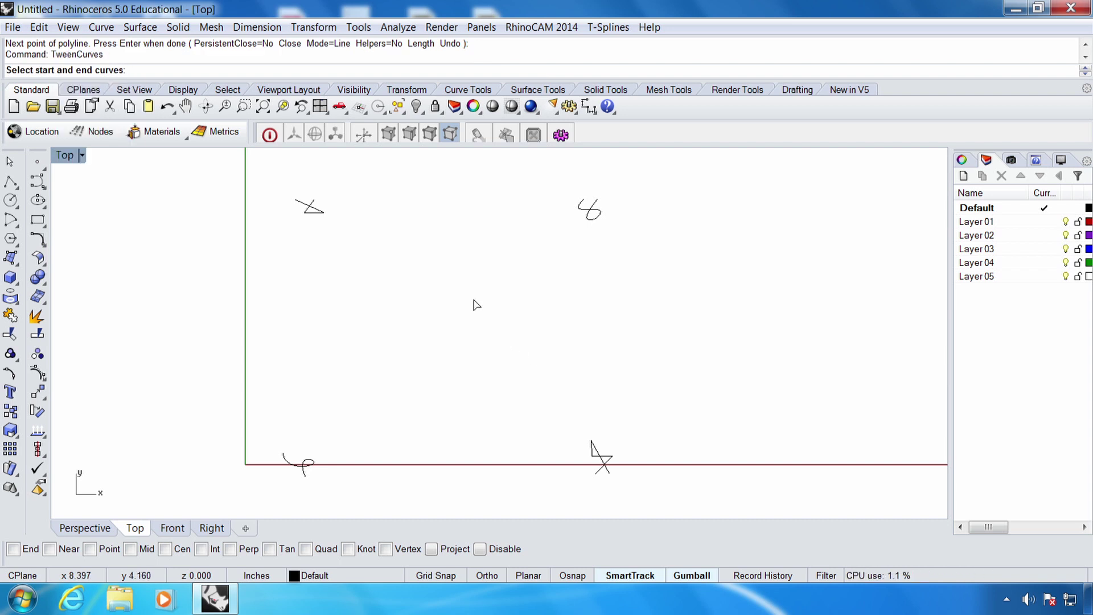
click(311, 210)
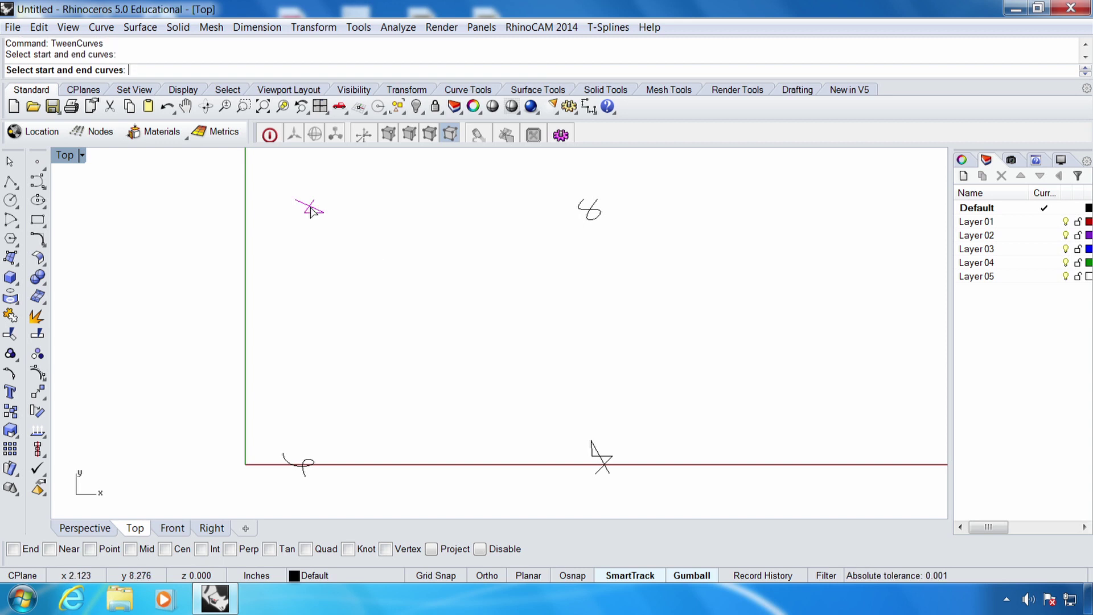
click(587, 210)
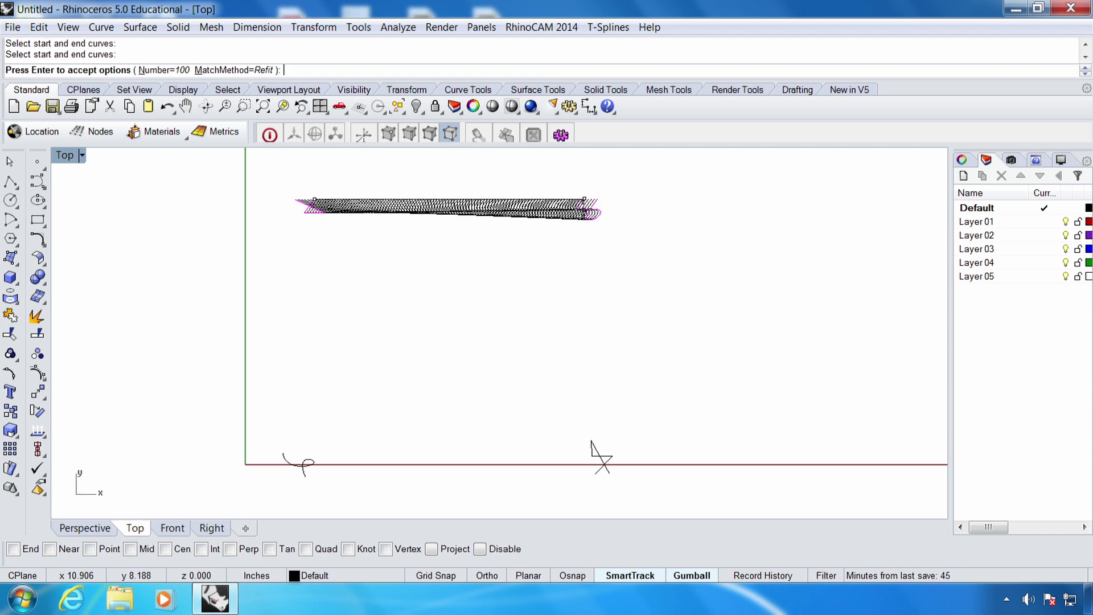
click(180, 70)
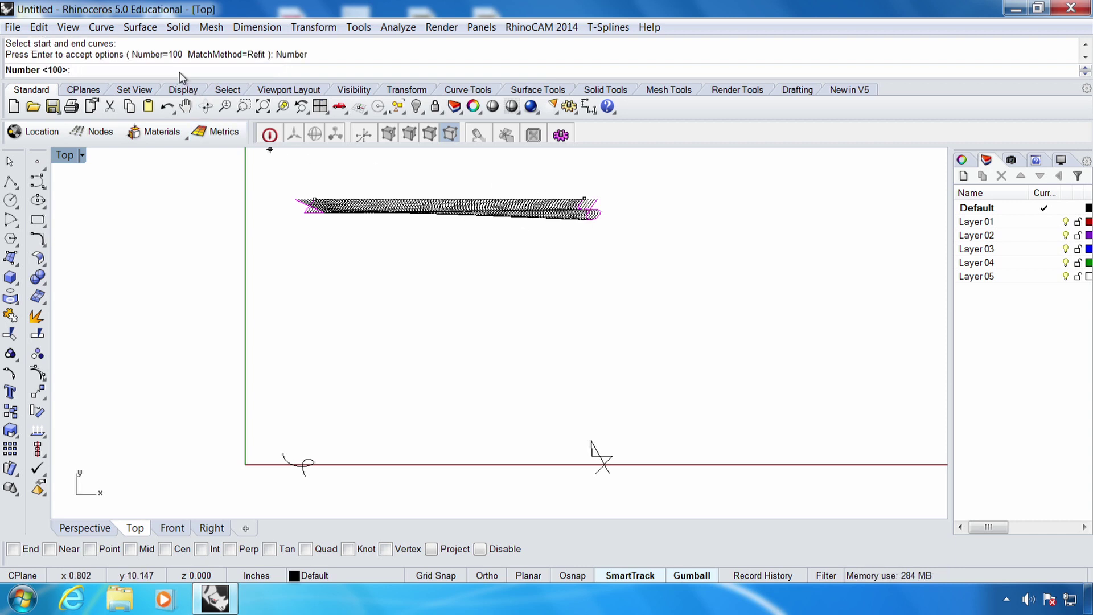
text(20)
key(Return)
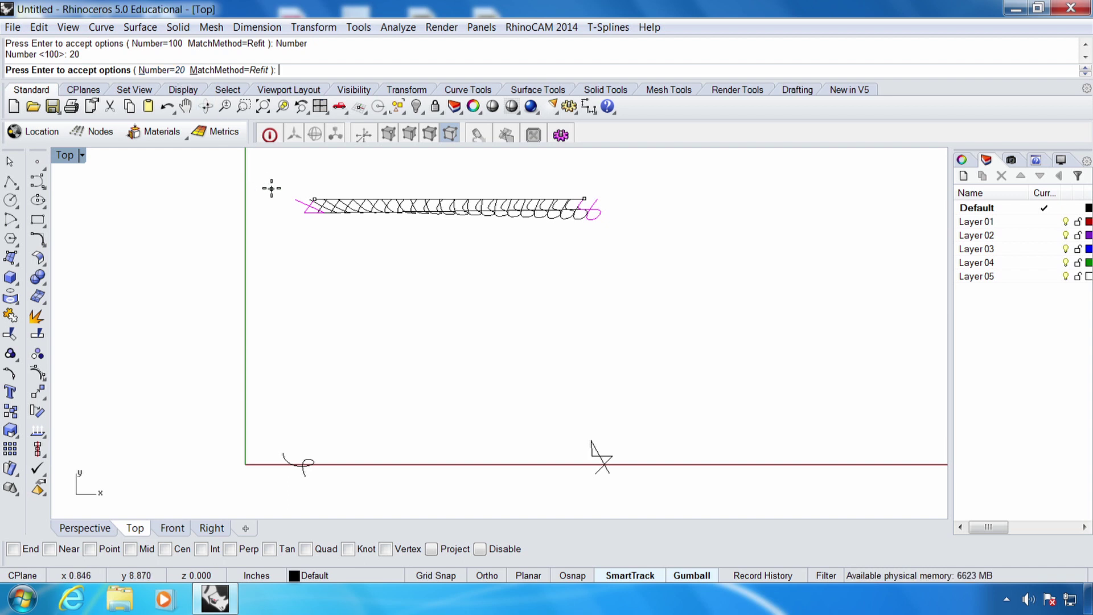
key(Return)
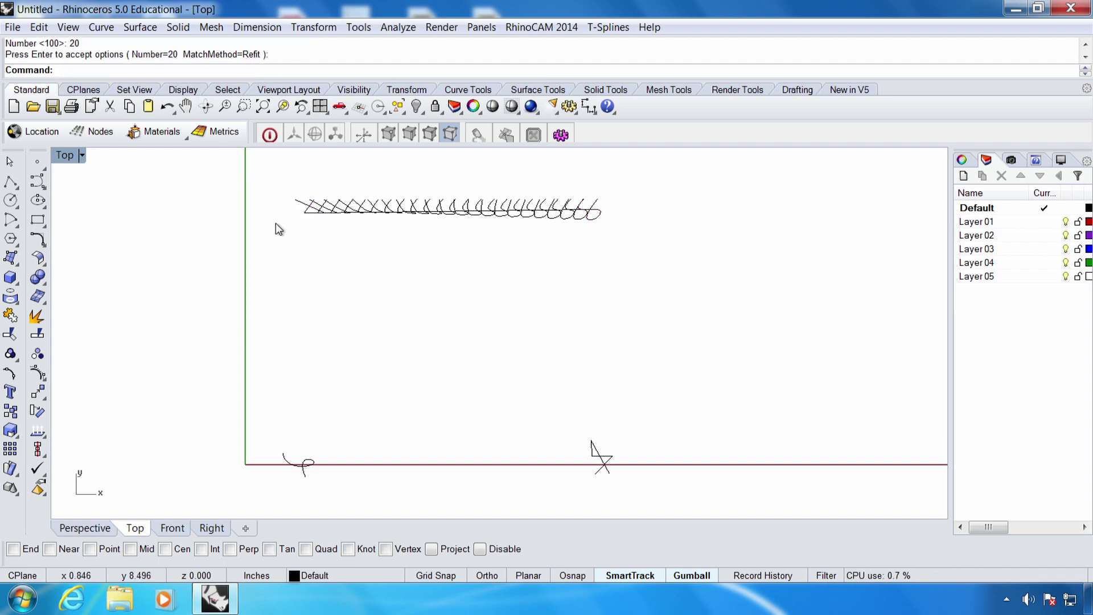
Repeat TweenCurves from the bottom-left to the bottom-right corner curve
key(Return)
click(302, 464)
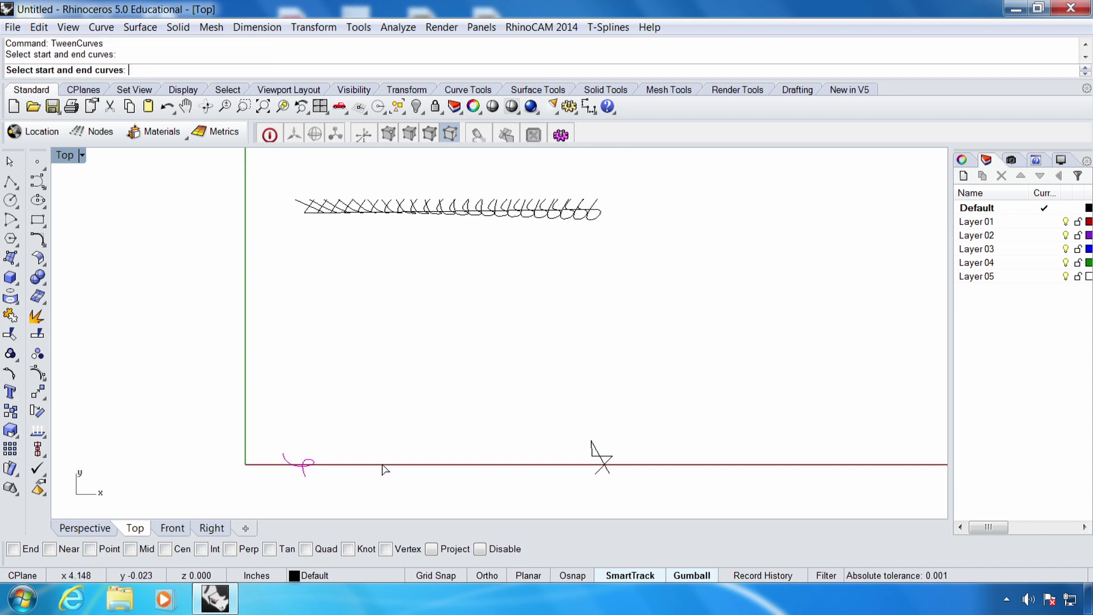
click(592, 442)
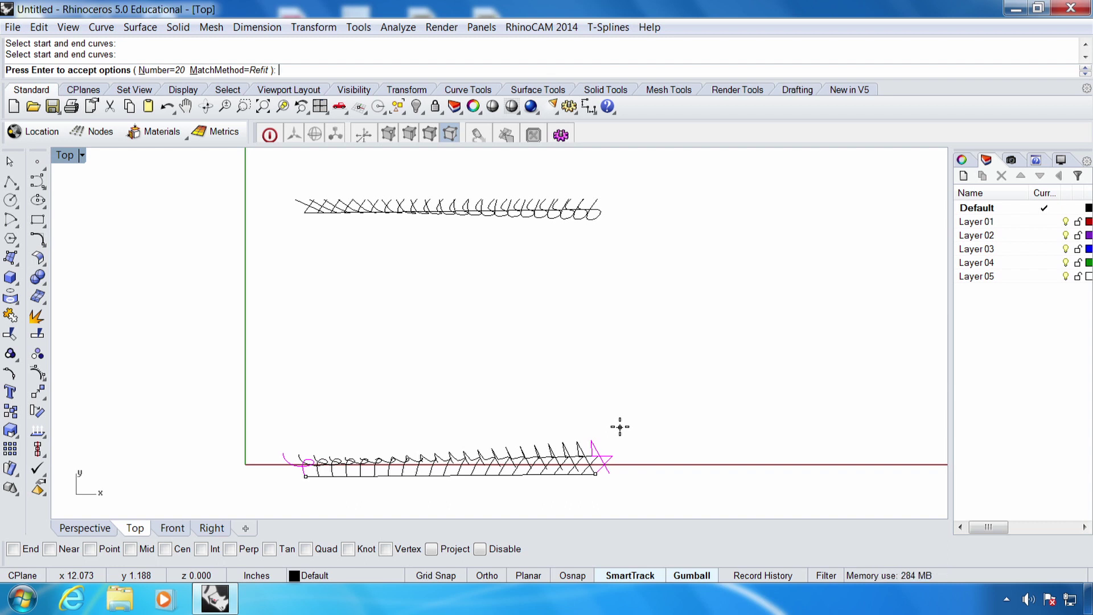
key(Return)
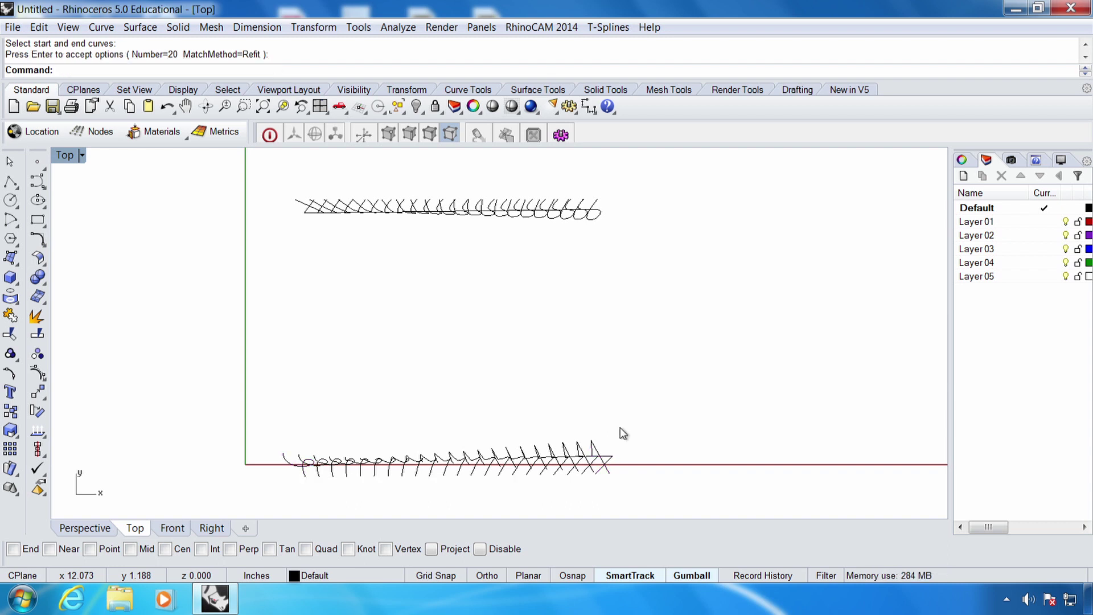
Zoom in and select the first top-row and bottom-row curves, then clear the selection
scroll(420, 371, up, 1)
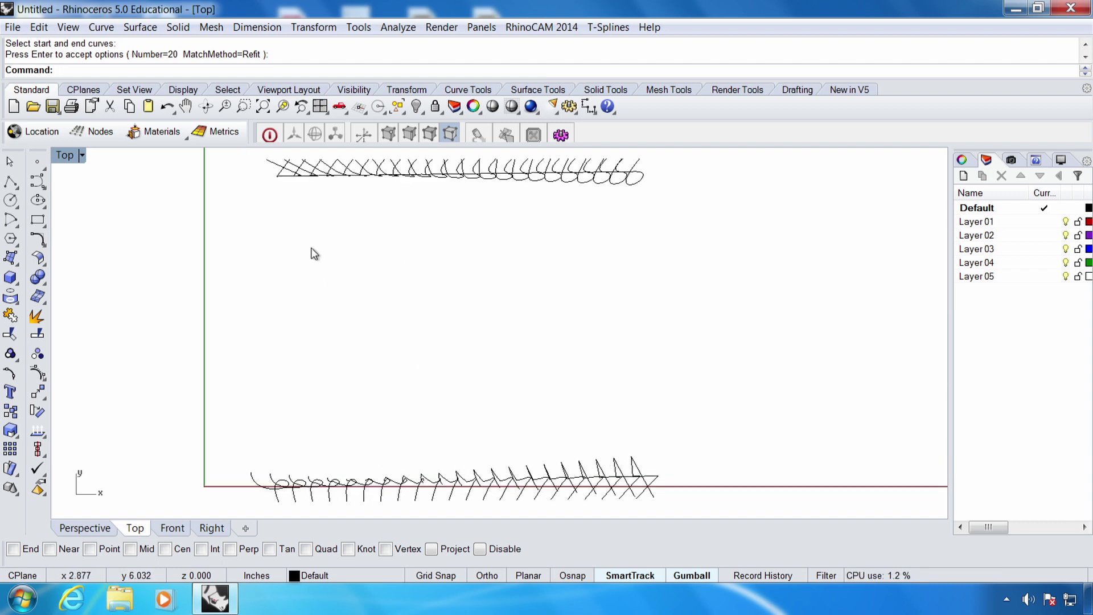
click(280, 171)
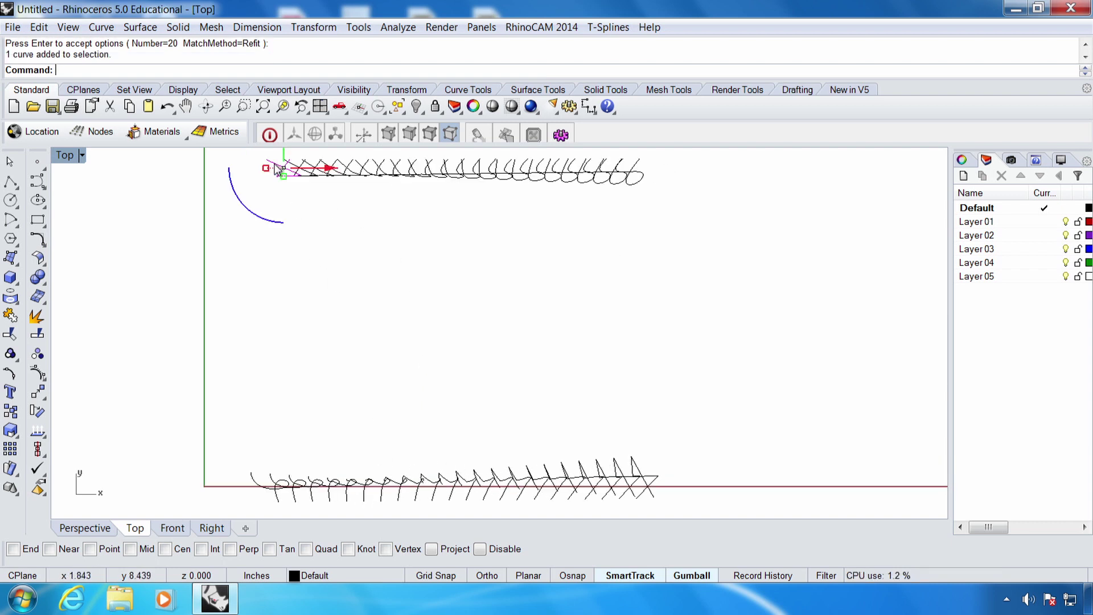
click(263, 490)
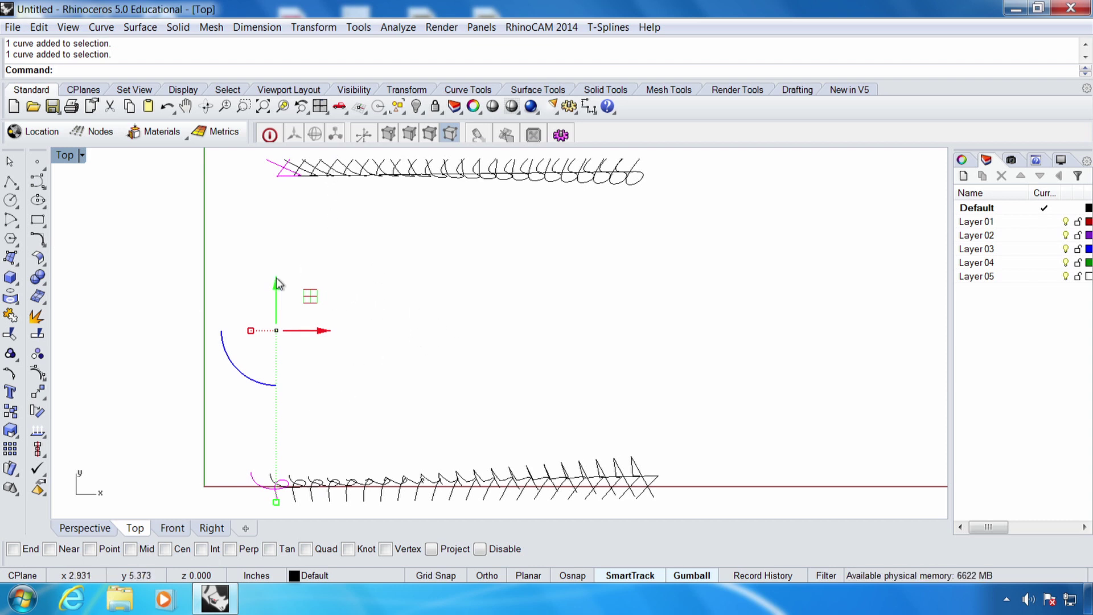
key(Delete)
Tween the first column between the leftmost top-row and bottom-row curves
text(tween)
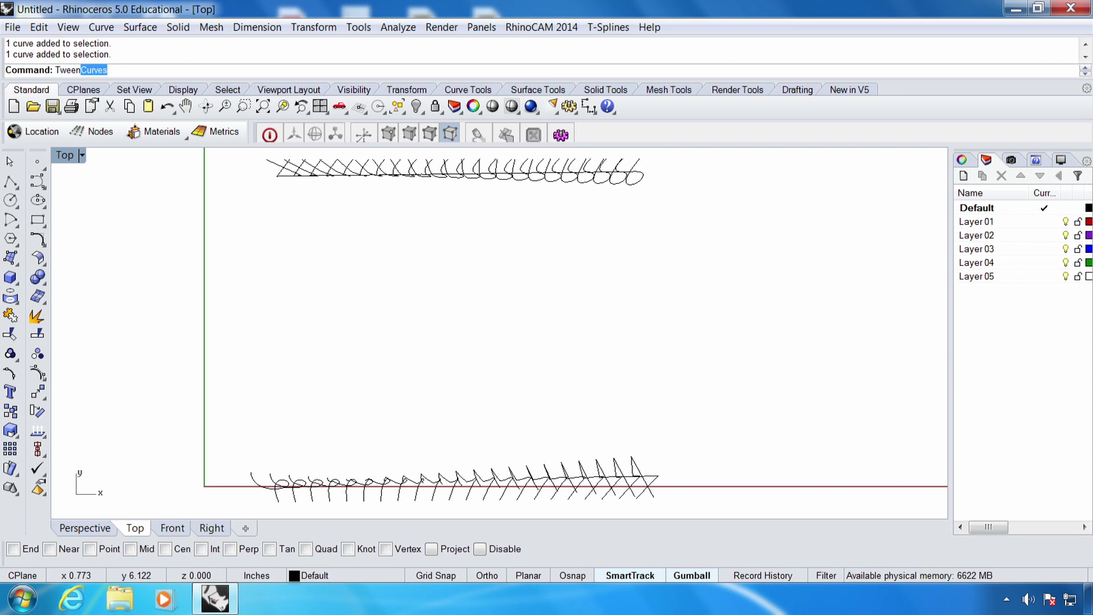
key(Return)
click(275, 166)
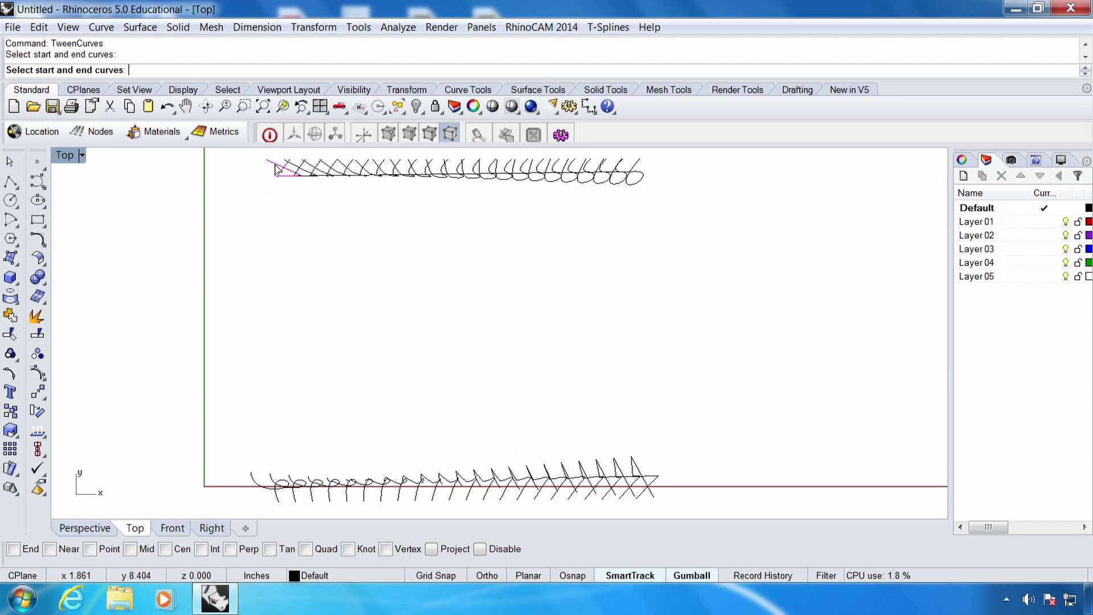
click(263, 498)
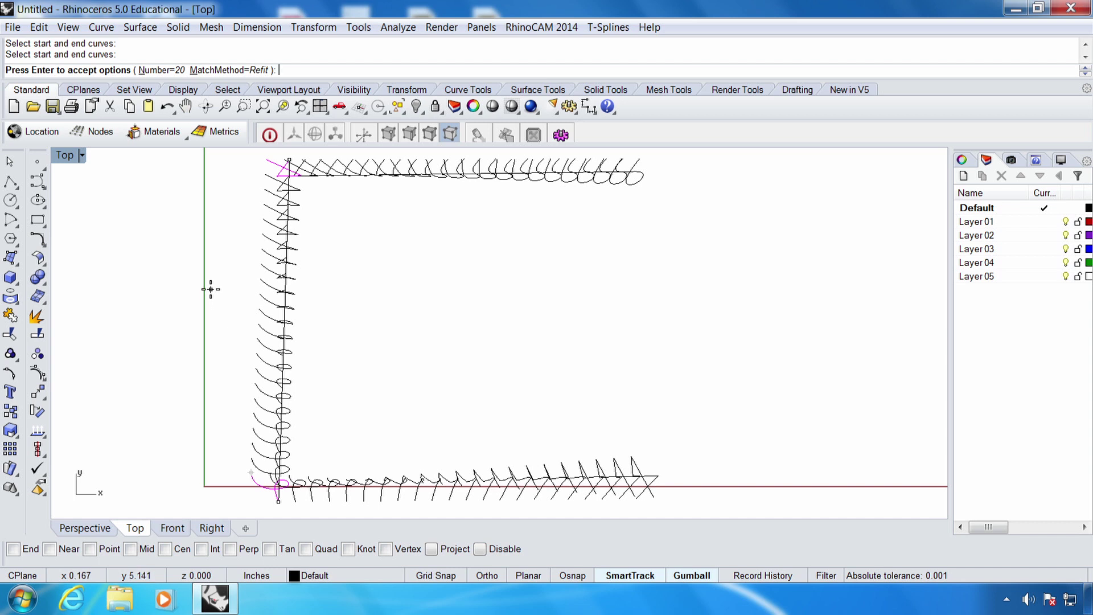
key(Return)
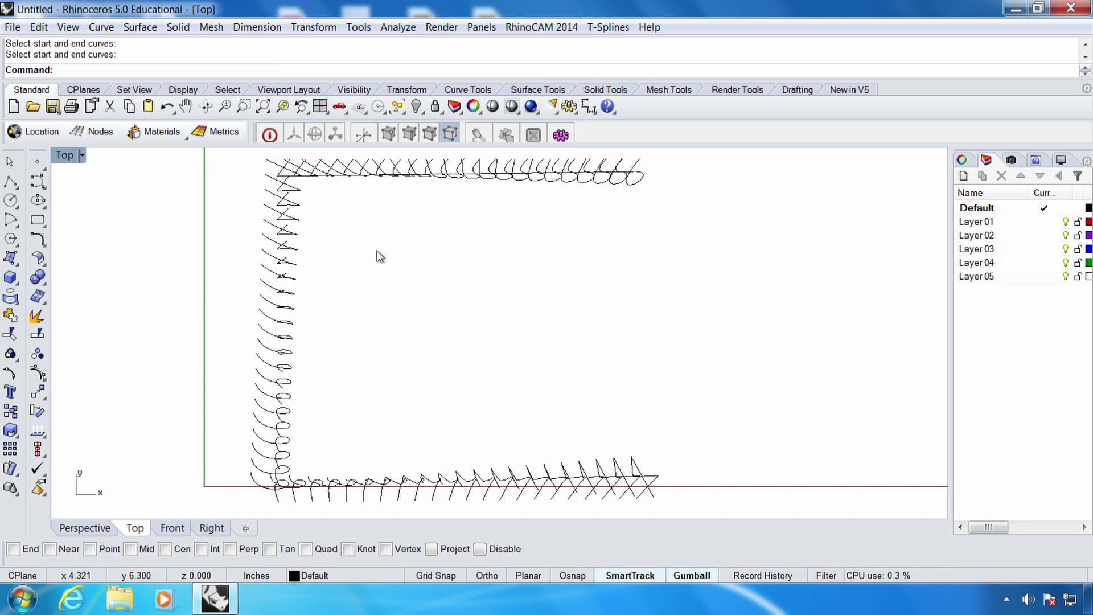
Tween the second and third columns between matching top and bottom curves
key(Return)
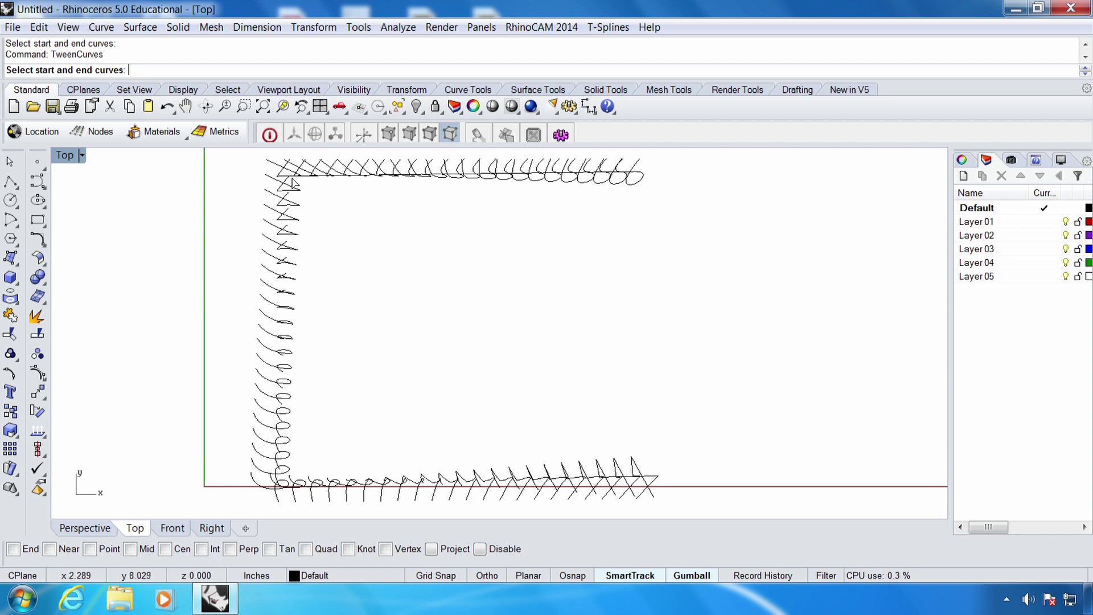
click(297, 171)
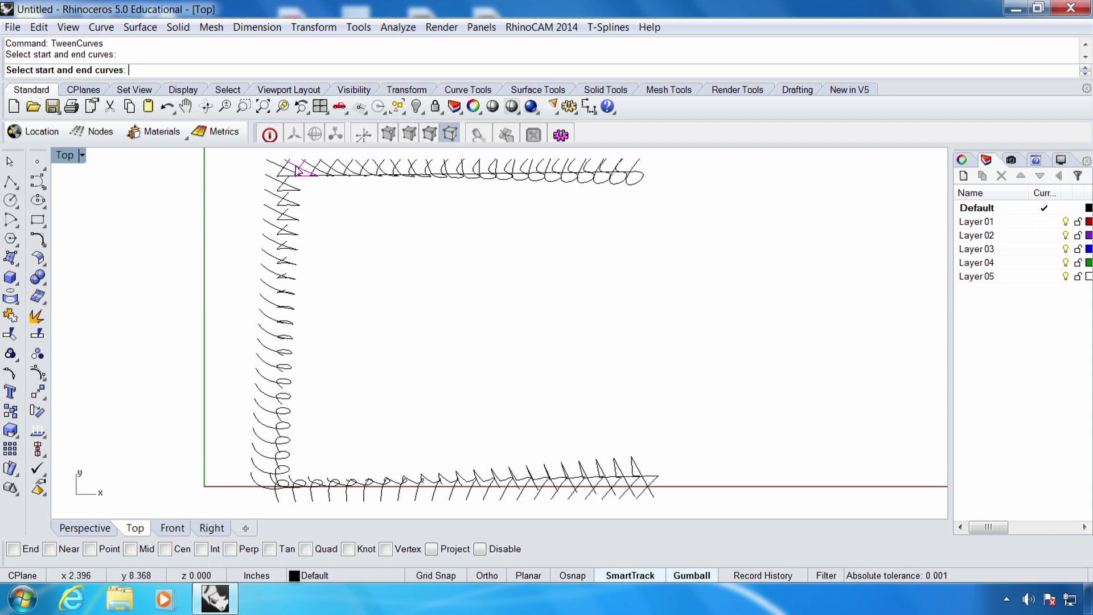
click(296, 500)
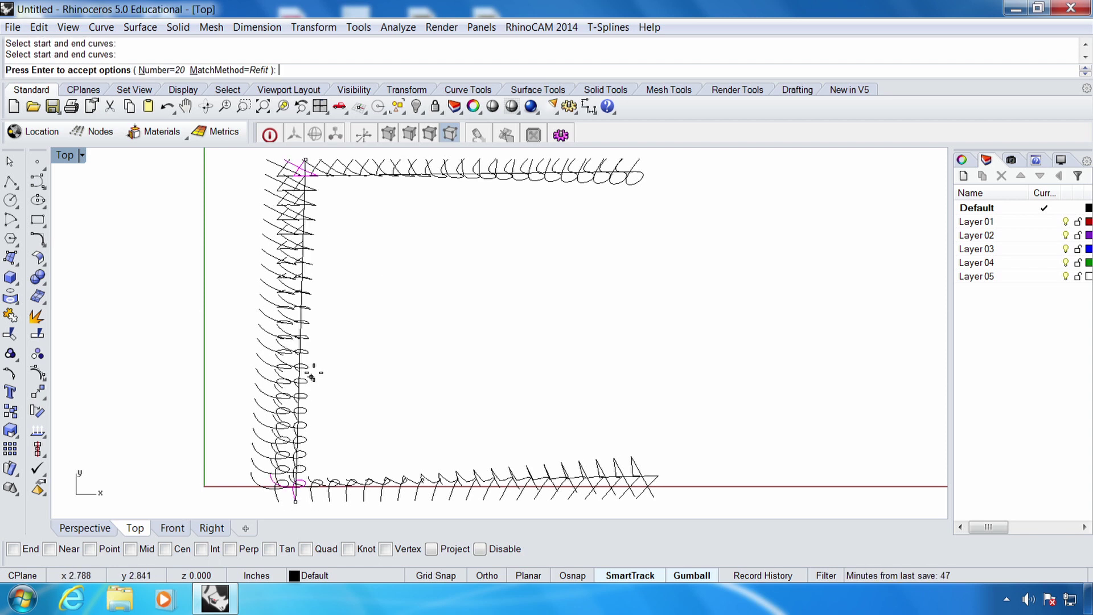
key(Return)
key(Return)
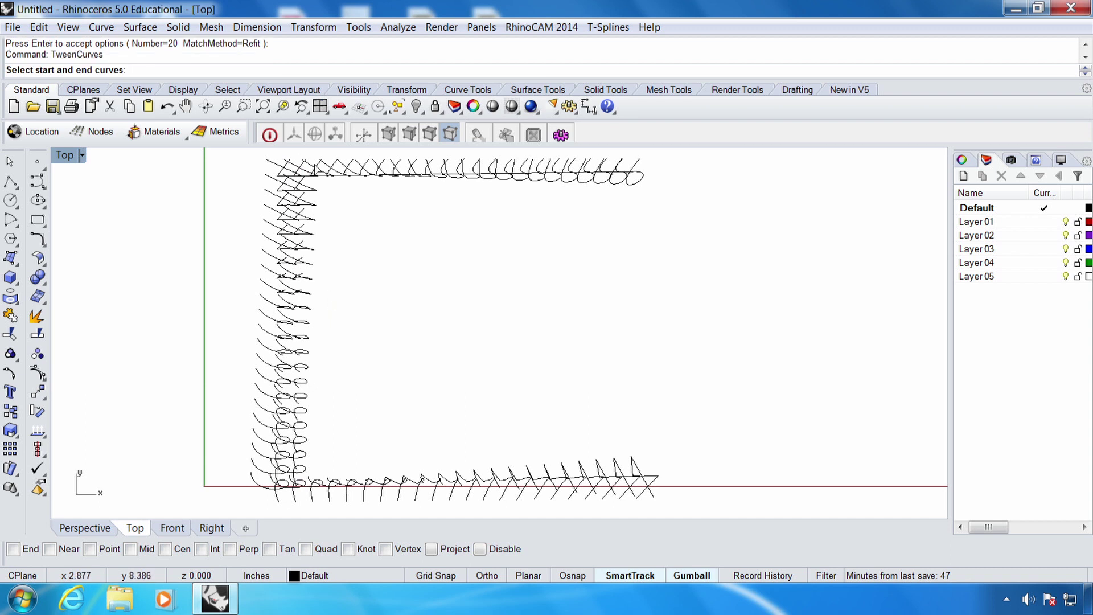
click(313, 169)
click(316, 485)
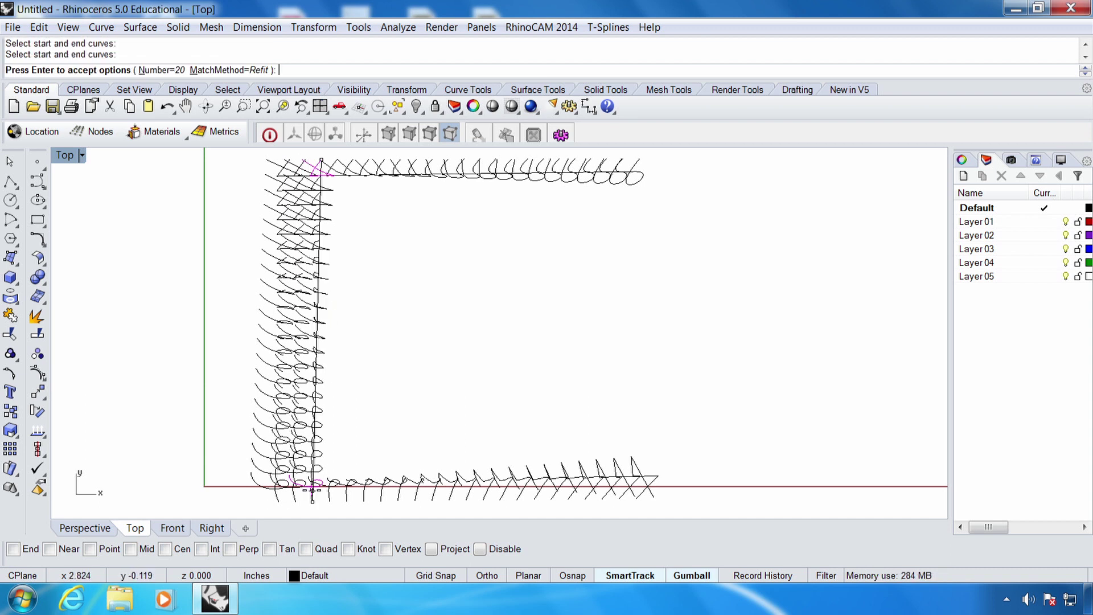
key(Return)
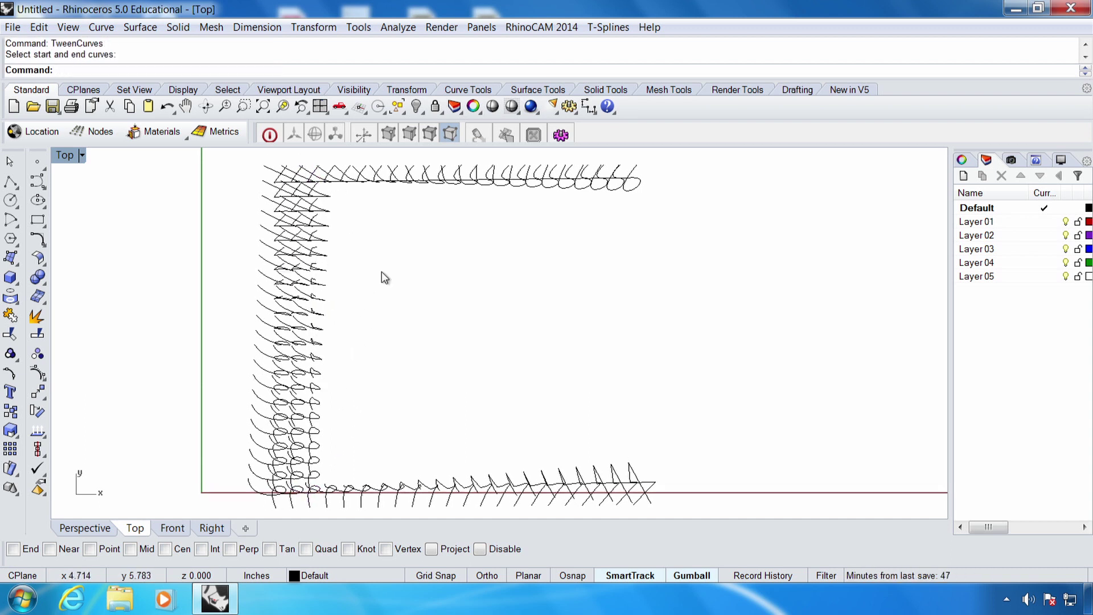
Tween the fourth column, choosing the correct top-row curve among overlapping ones
key(Return)
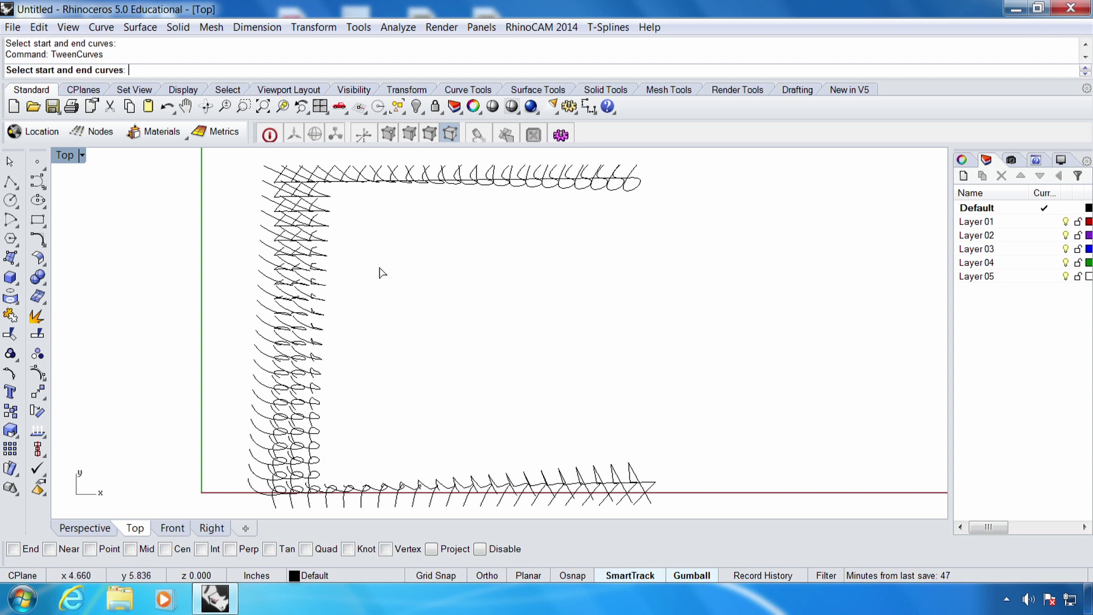
click(330, 169)
click(382, 211)
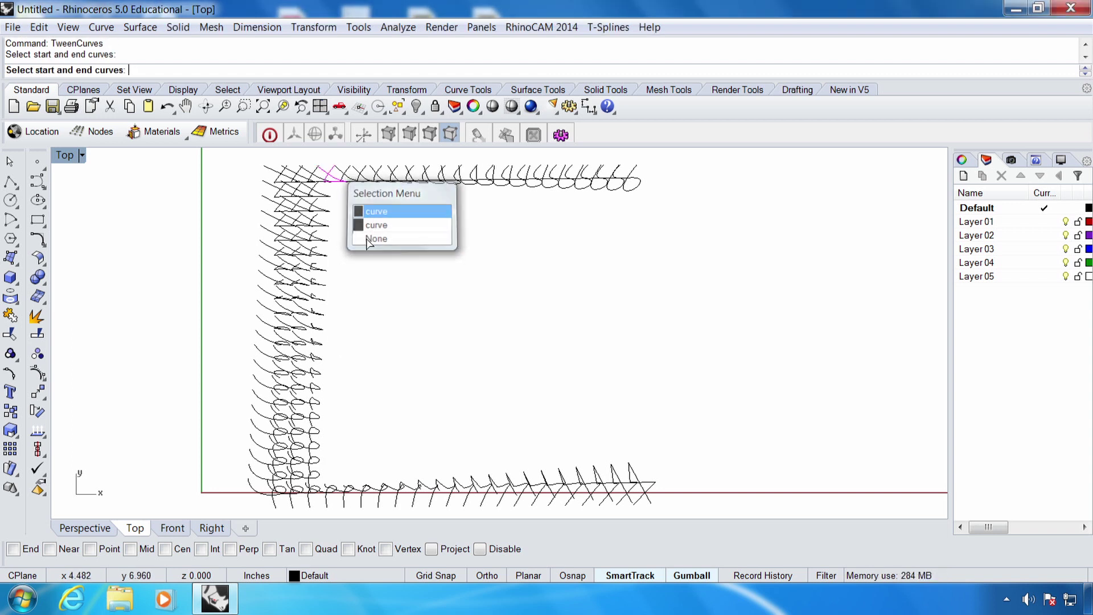
click(327, 506)
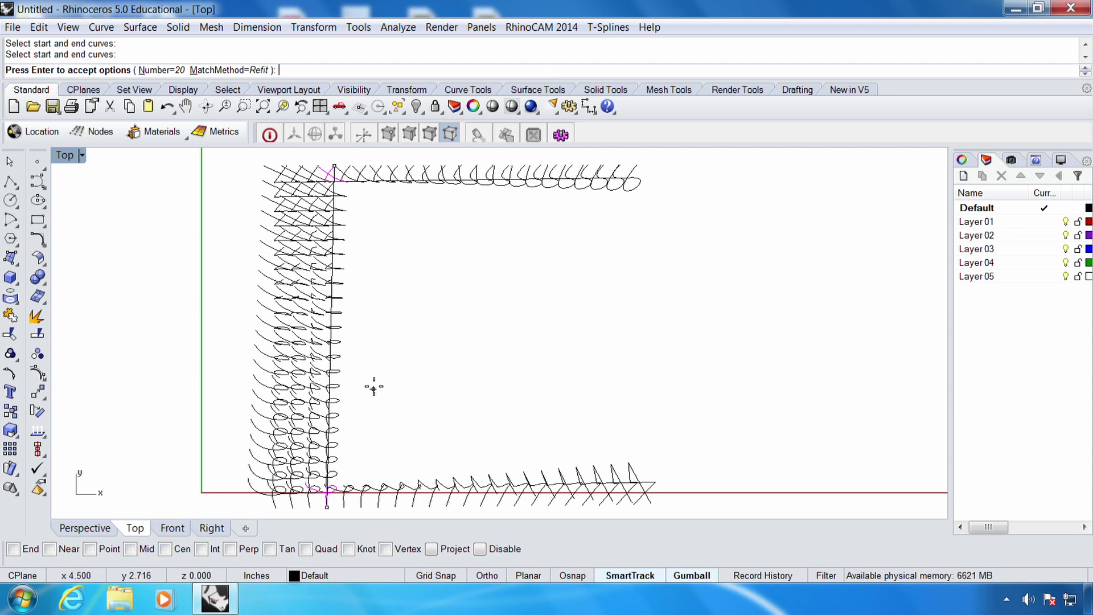
key(Return)
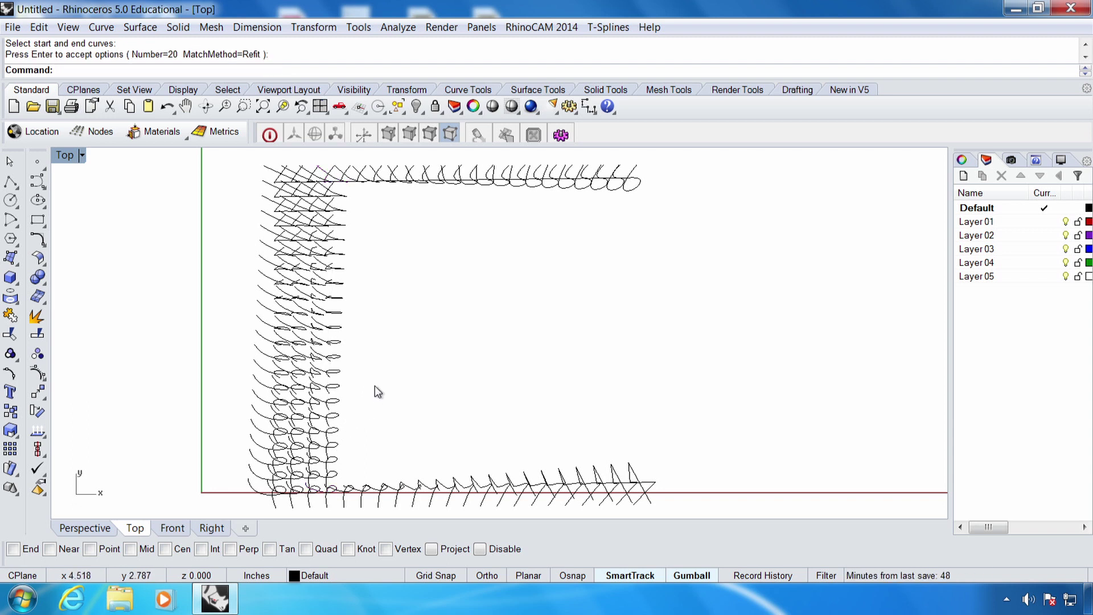
key(Return)
click(631, 181)
Complete the rightmost column by tweening down to the bottom-right curve
click(655, 485)
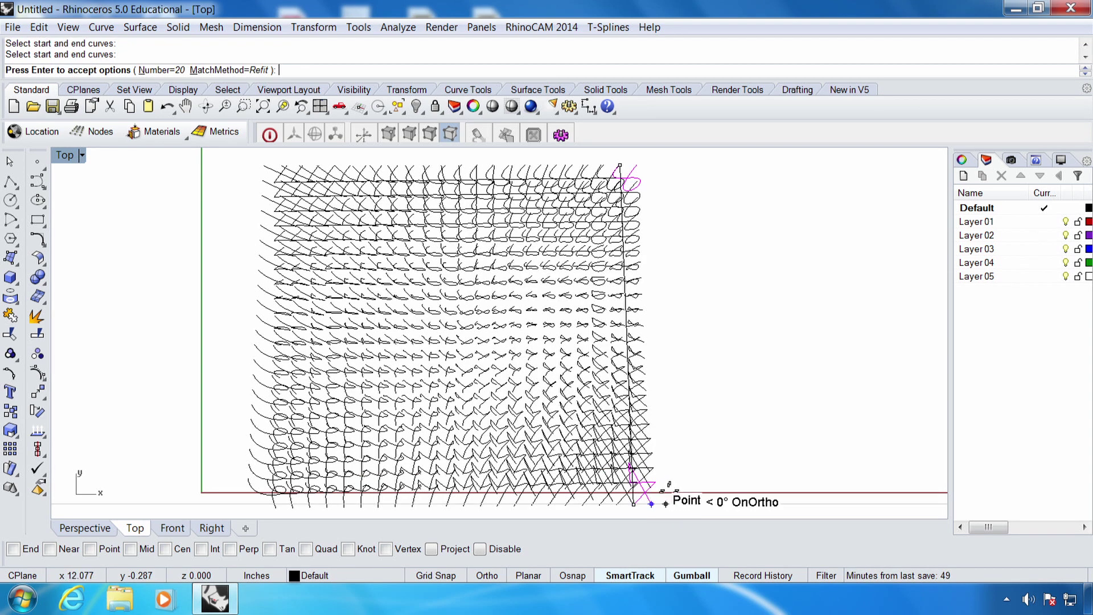
key(Return)
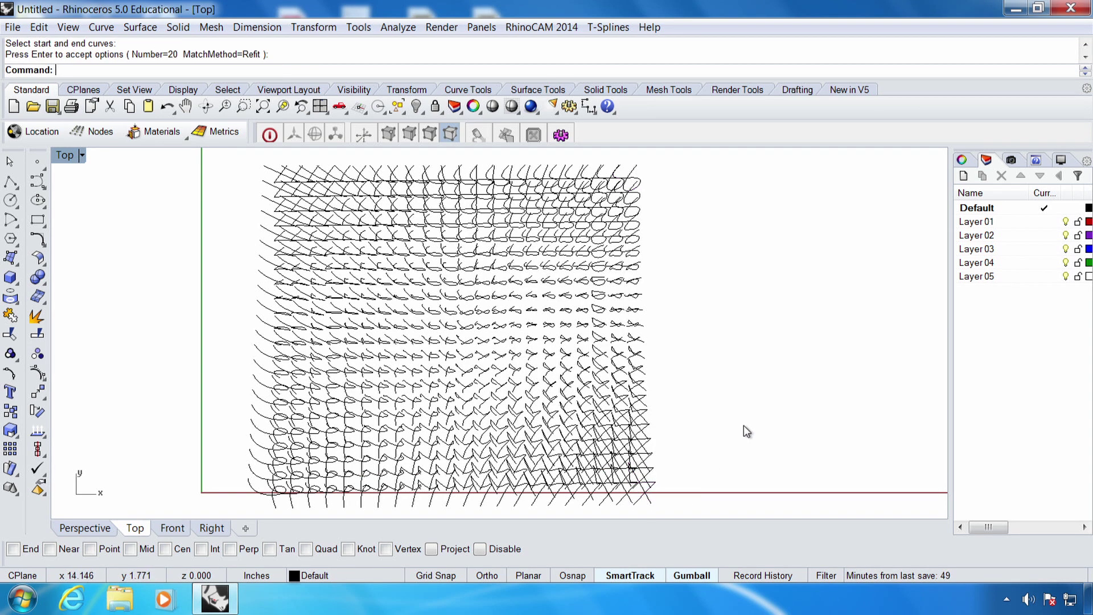